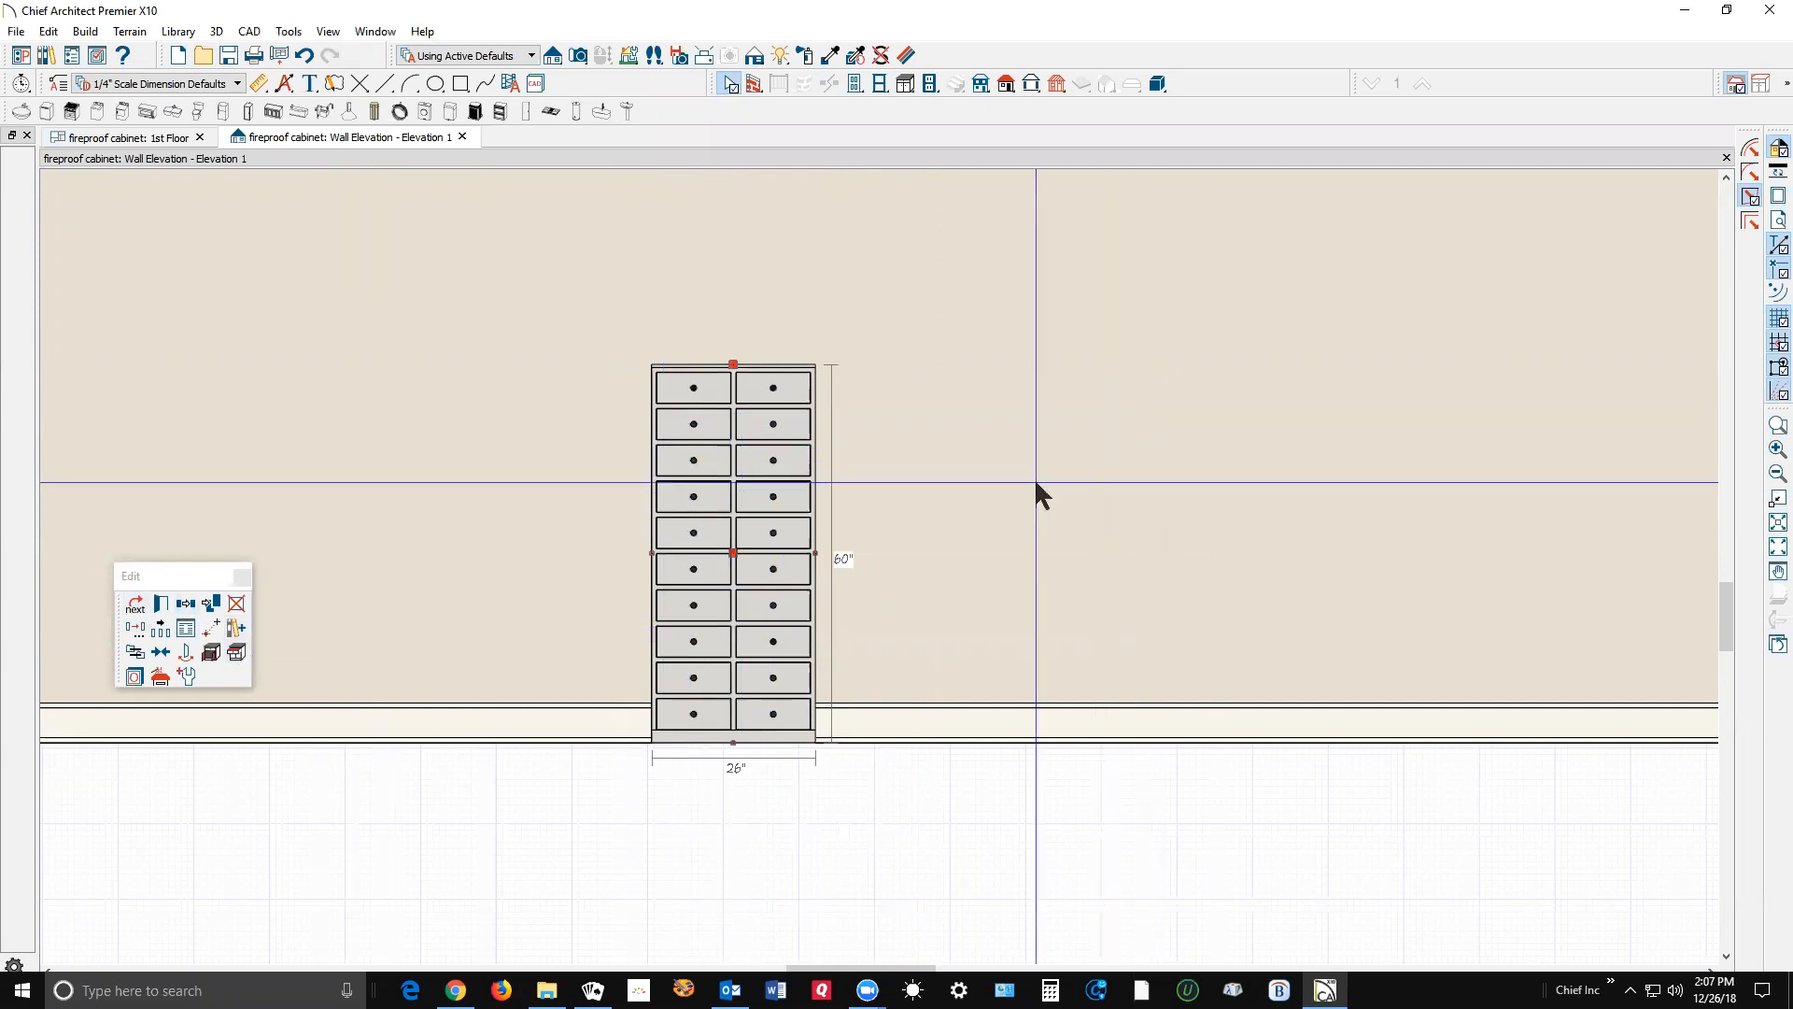
Open the drawer cabinet's specification and split the top double-drawer row vertically on its front face.
click(155, 603)
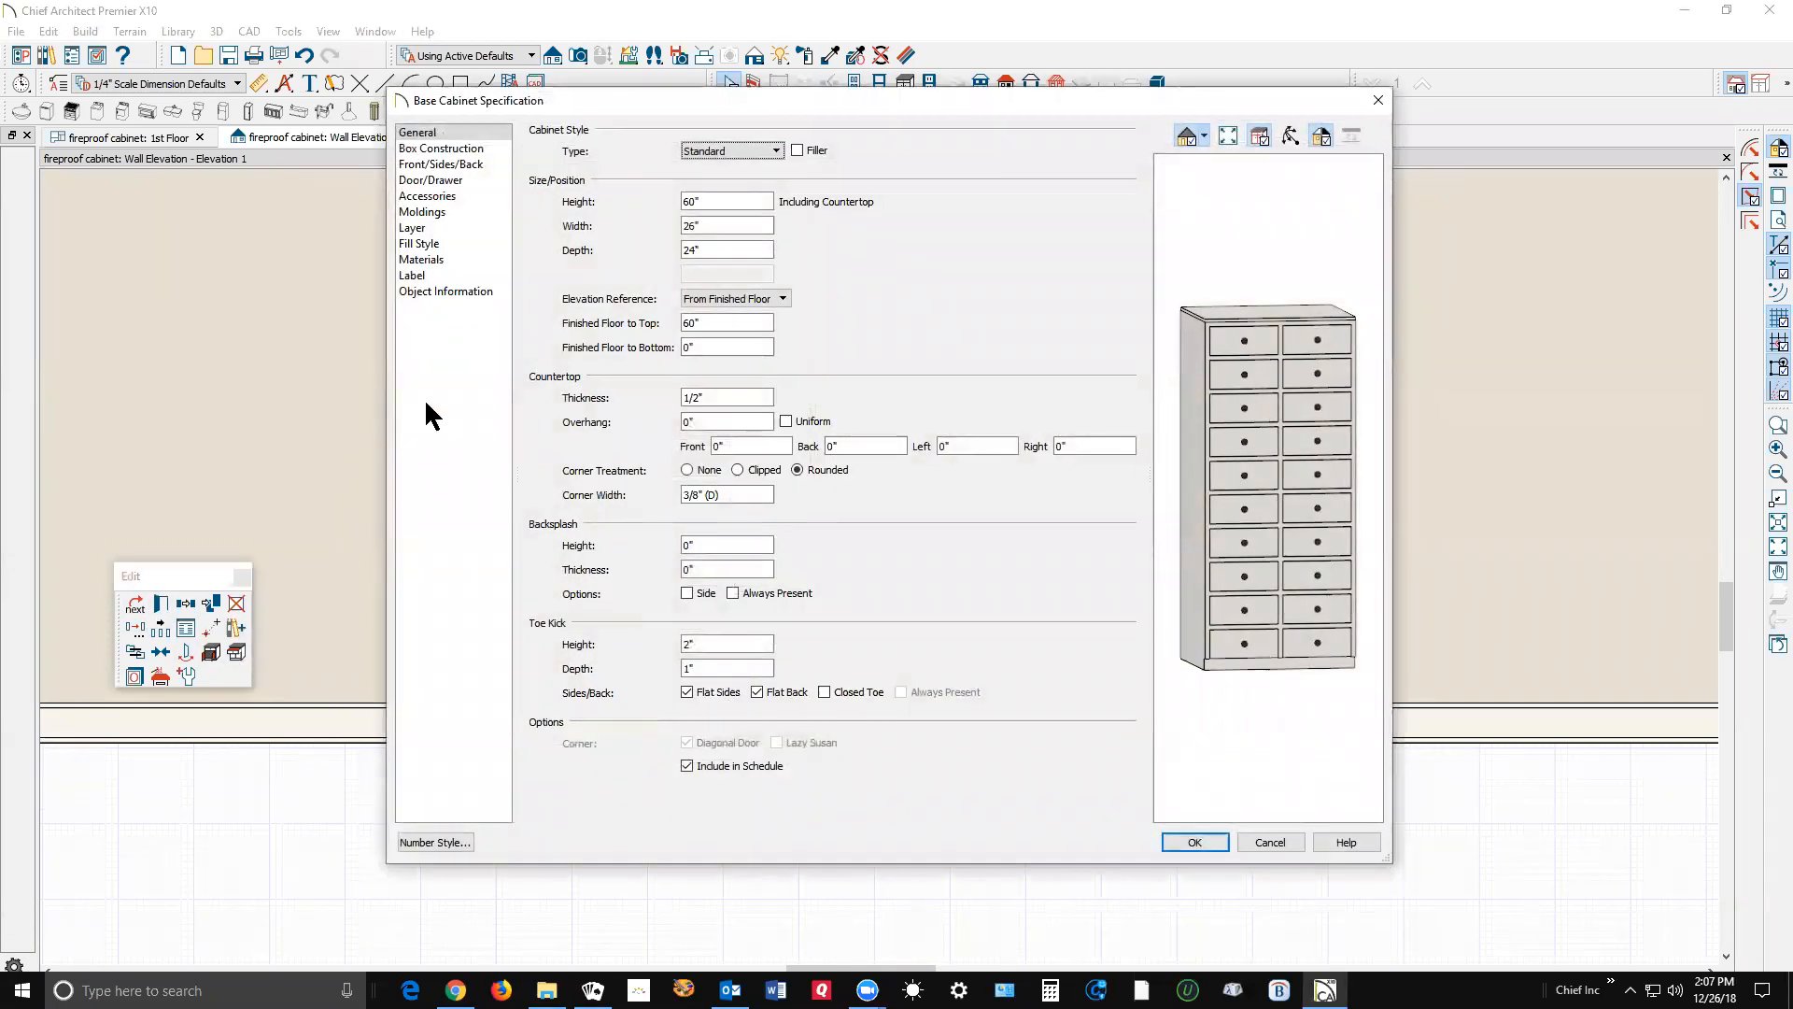
click(1274, 335)
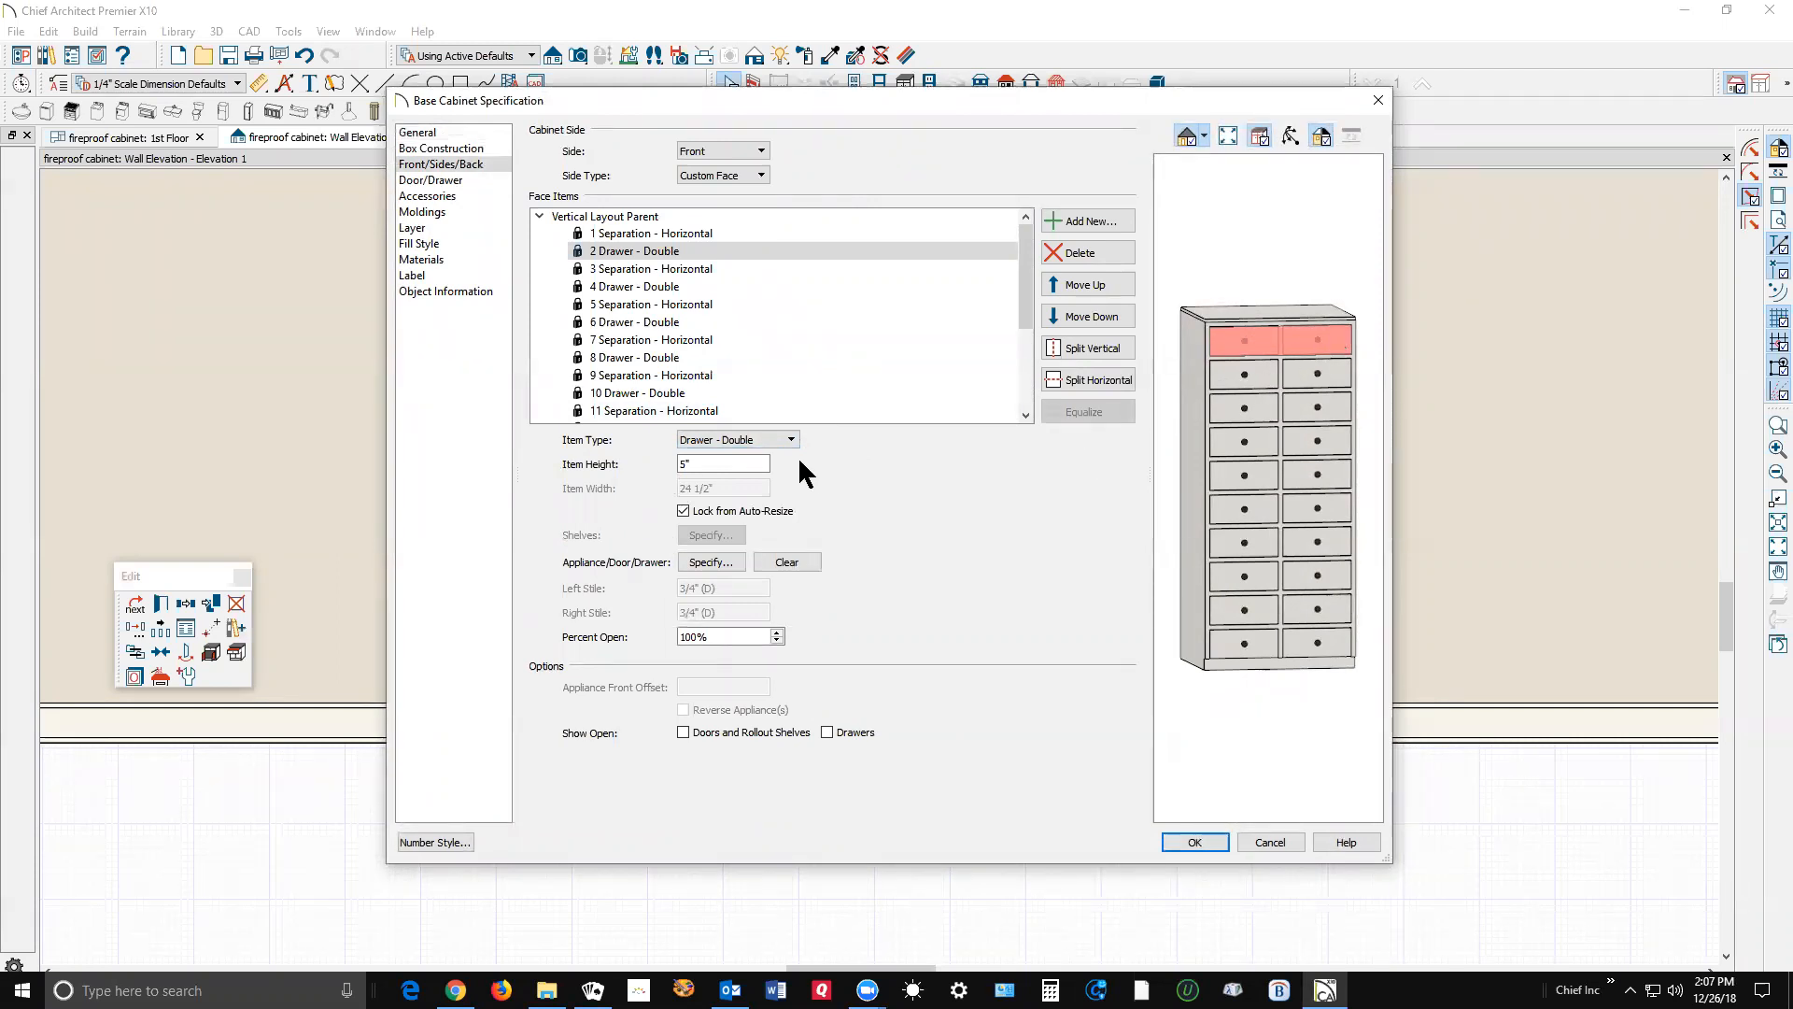
click(1113, 349)
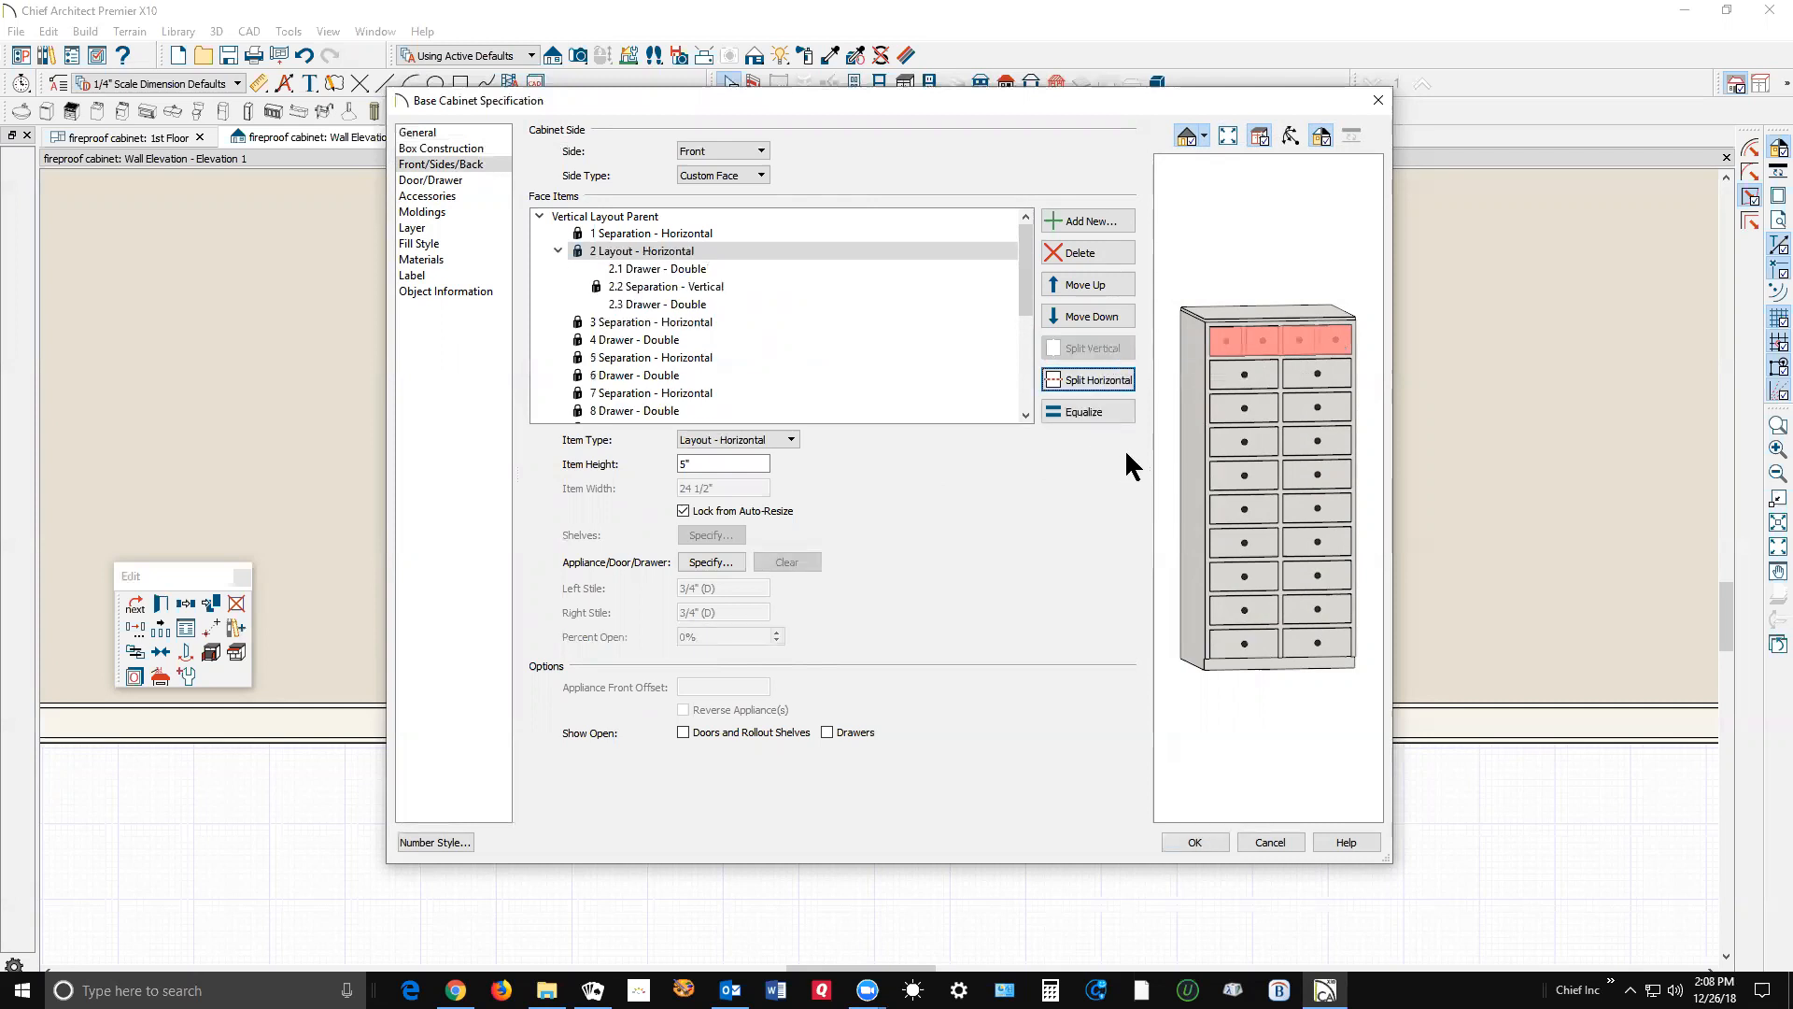
Change the right half of the split top row from a double drawer to a single Drawer.
click(1268, 338)
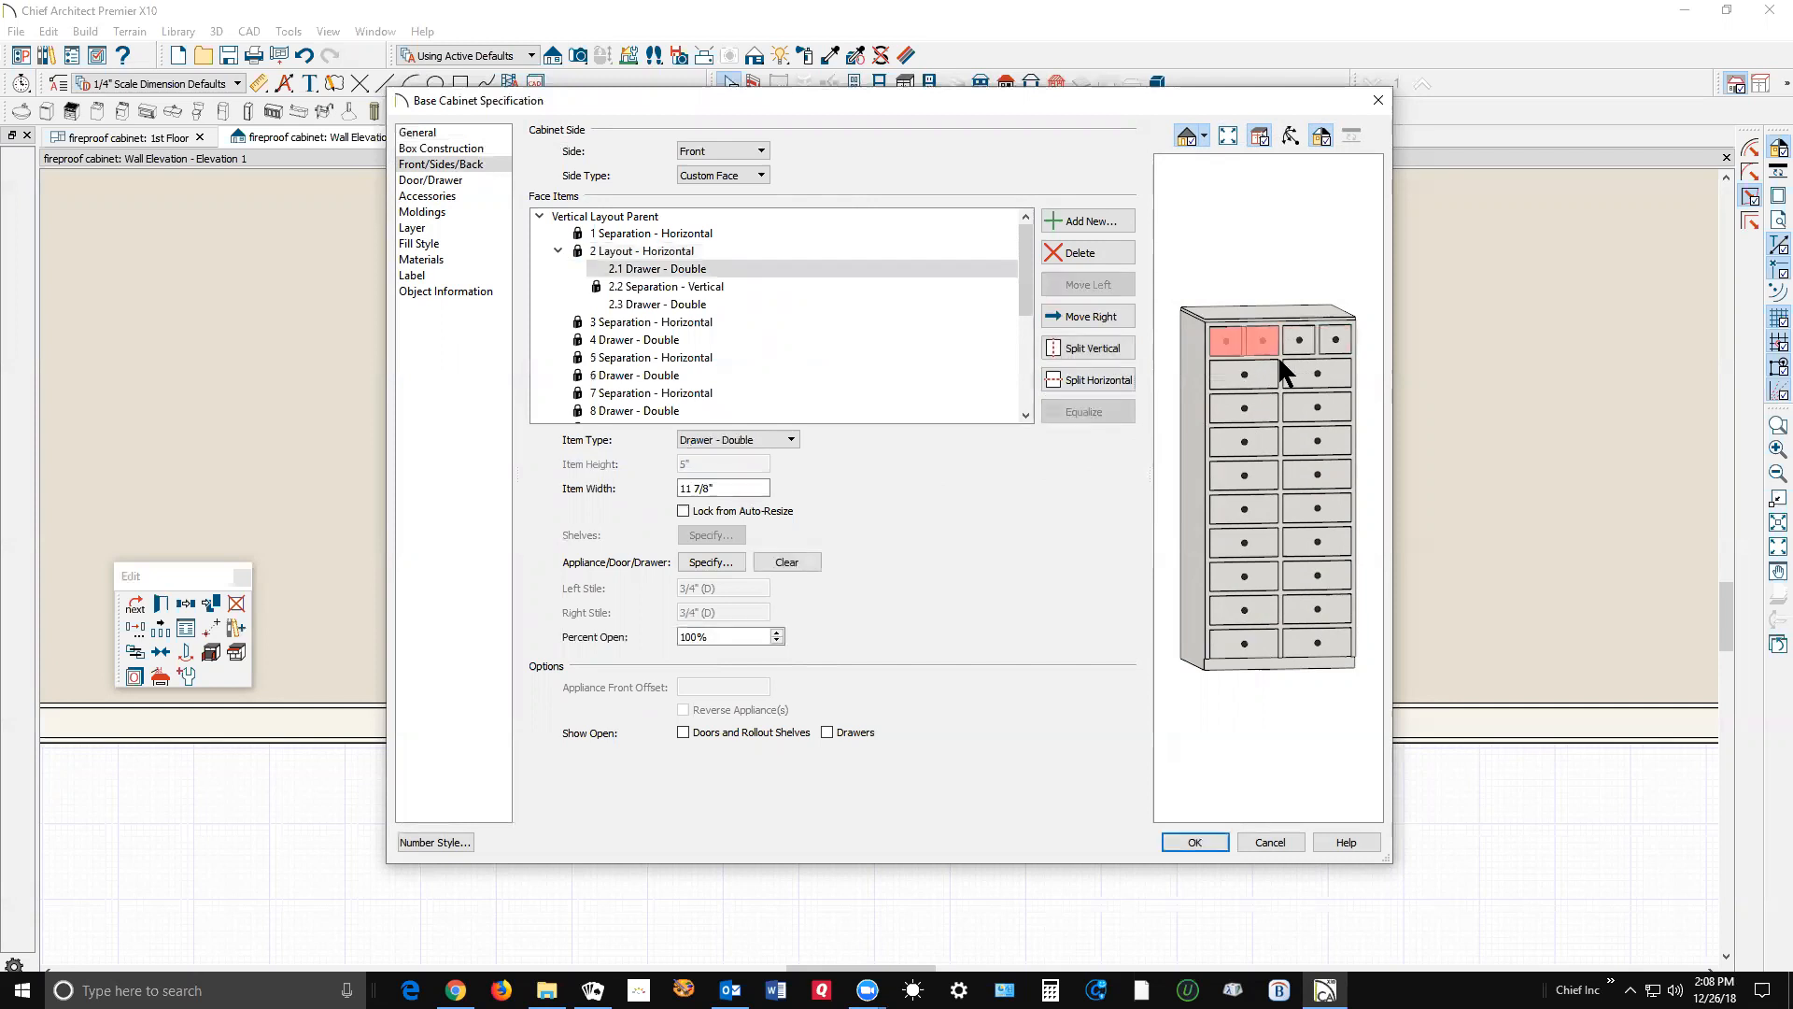
click(1337, 336)
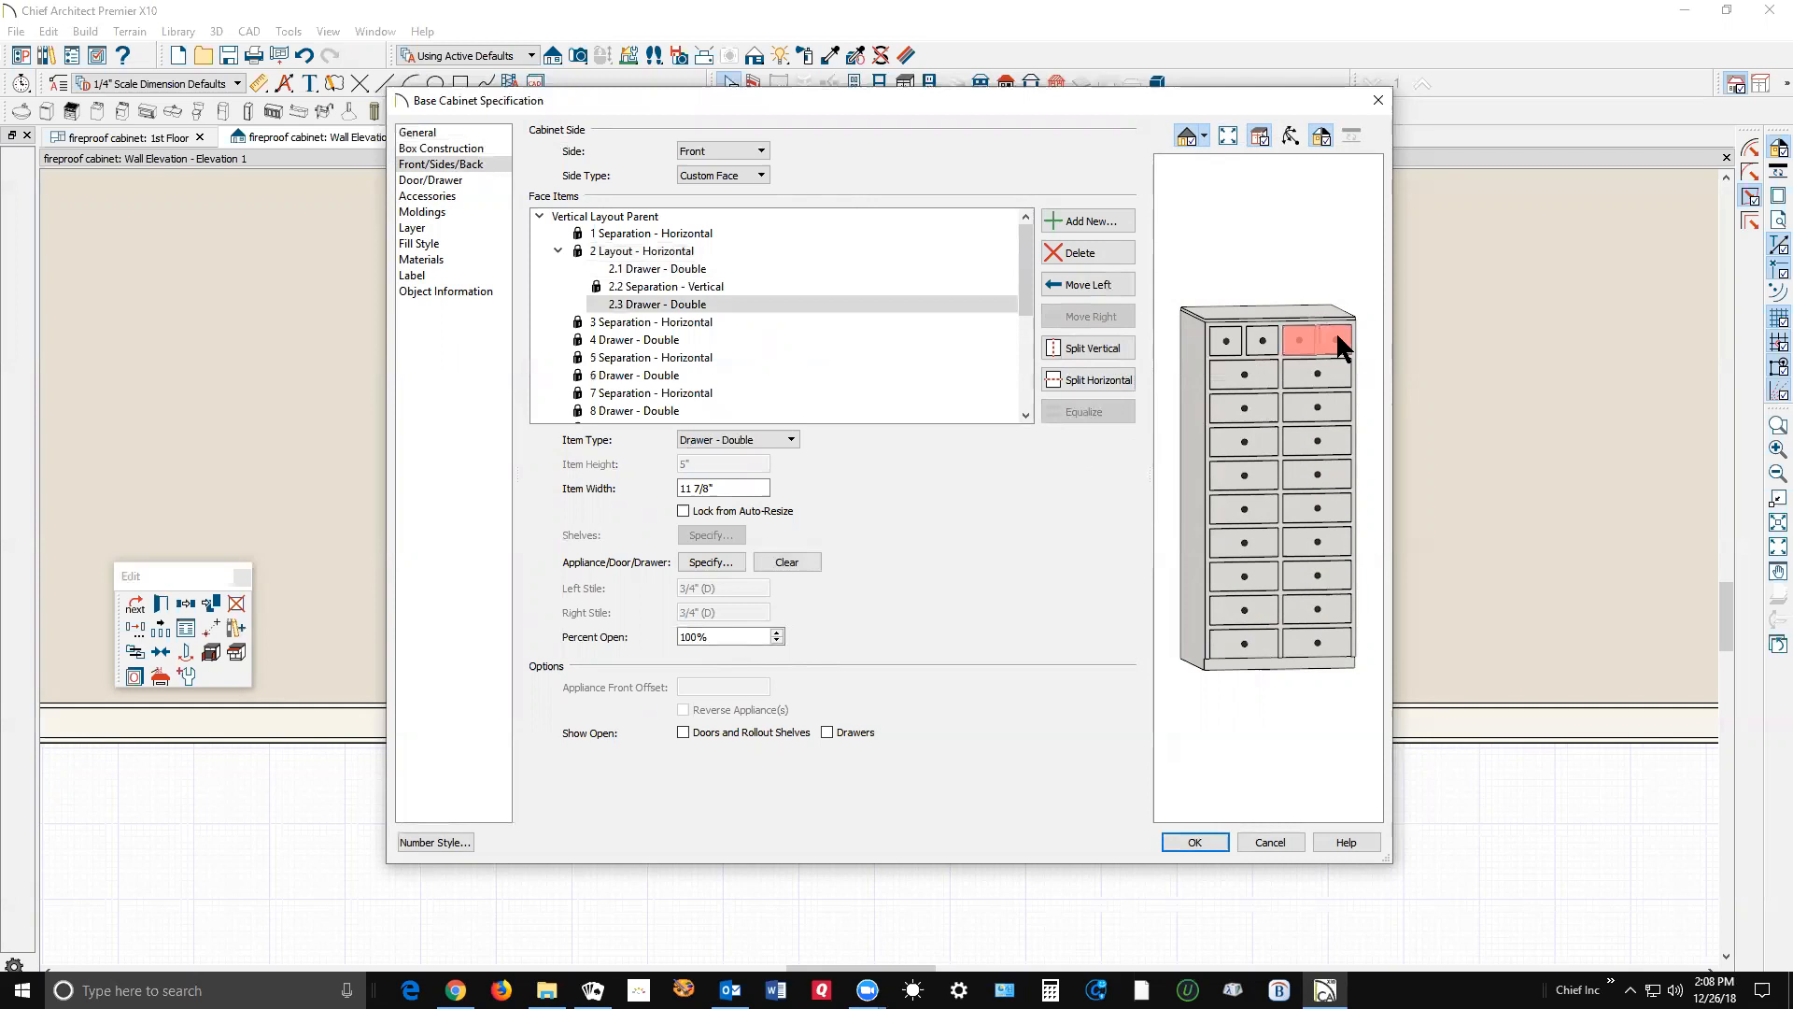
click(791, 441)
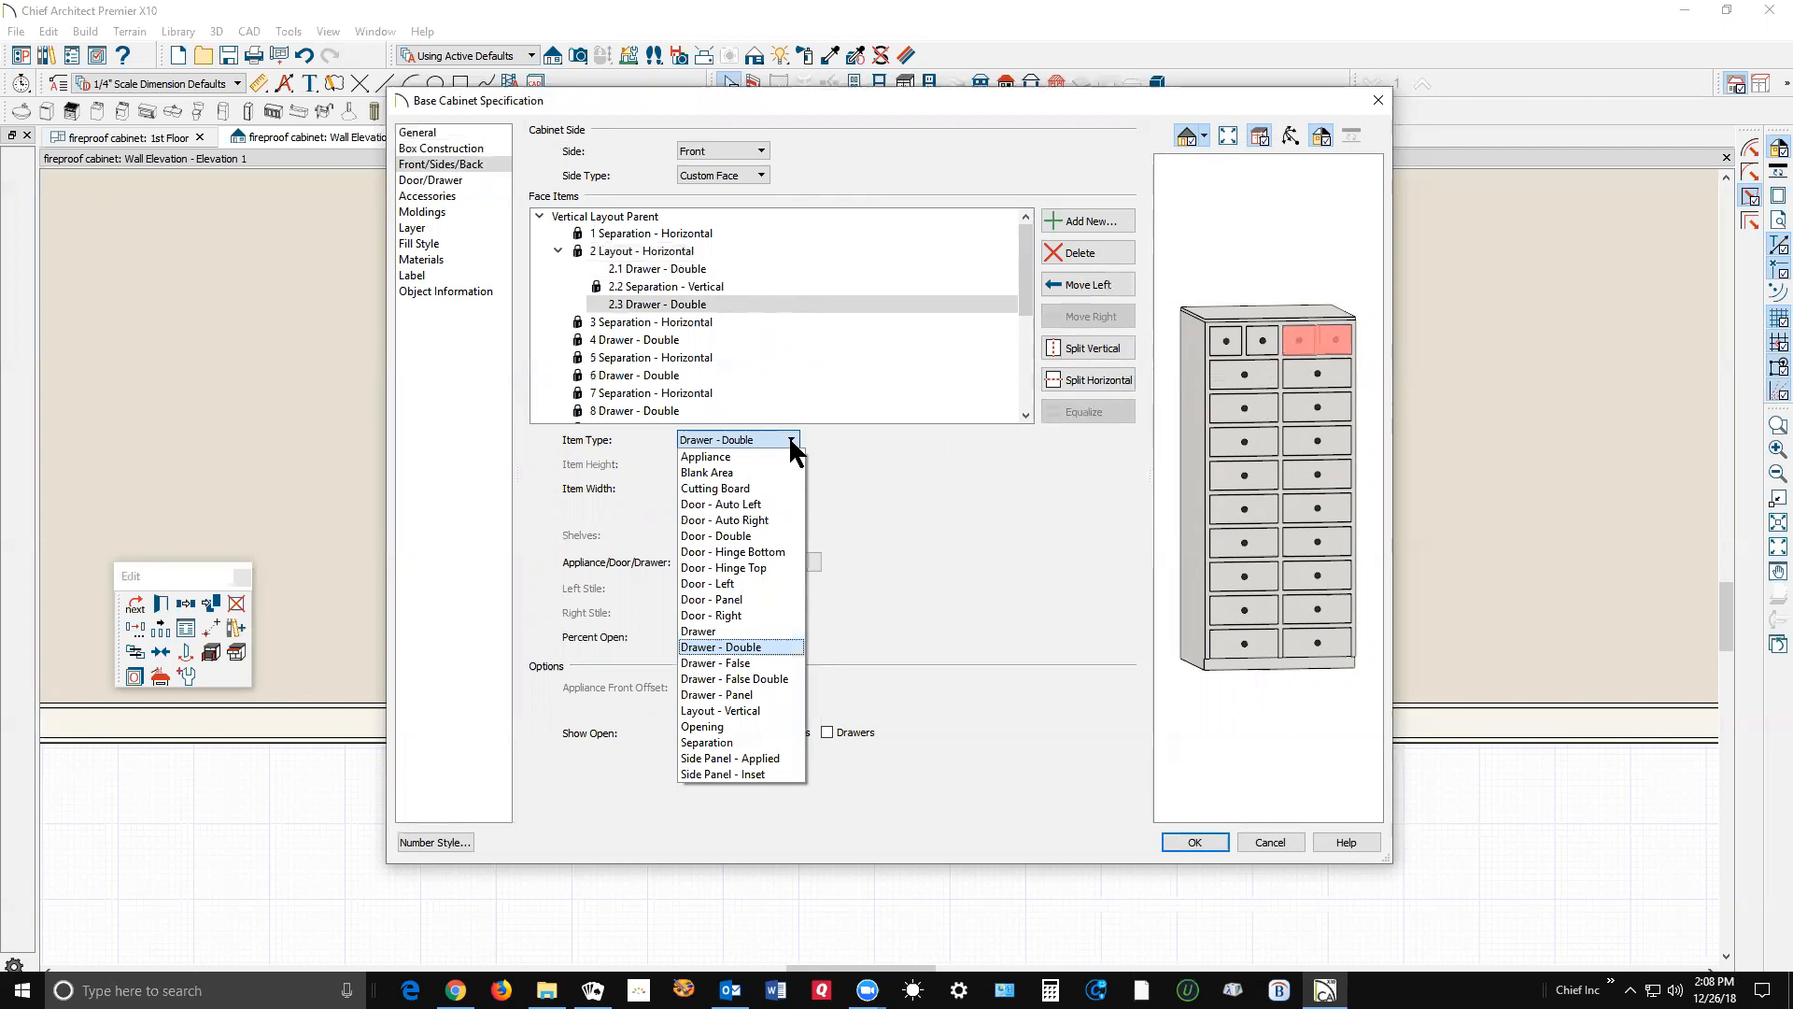
click(745, 632)
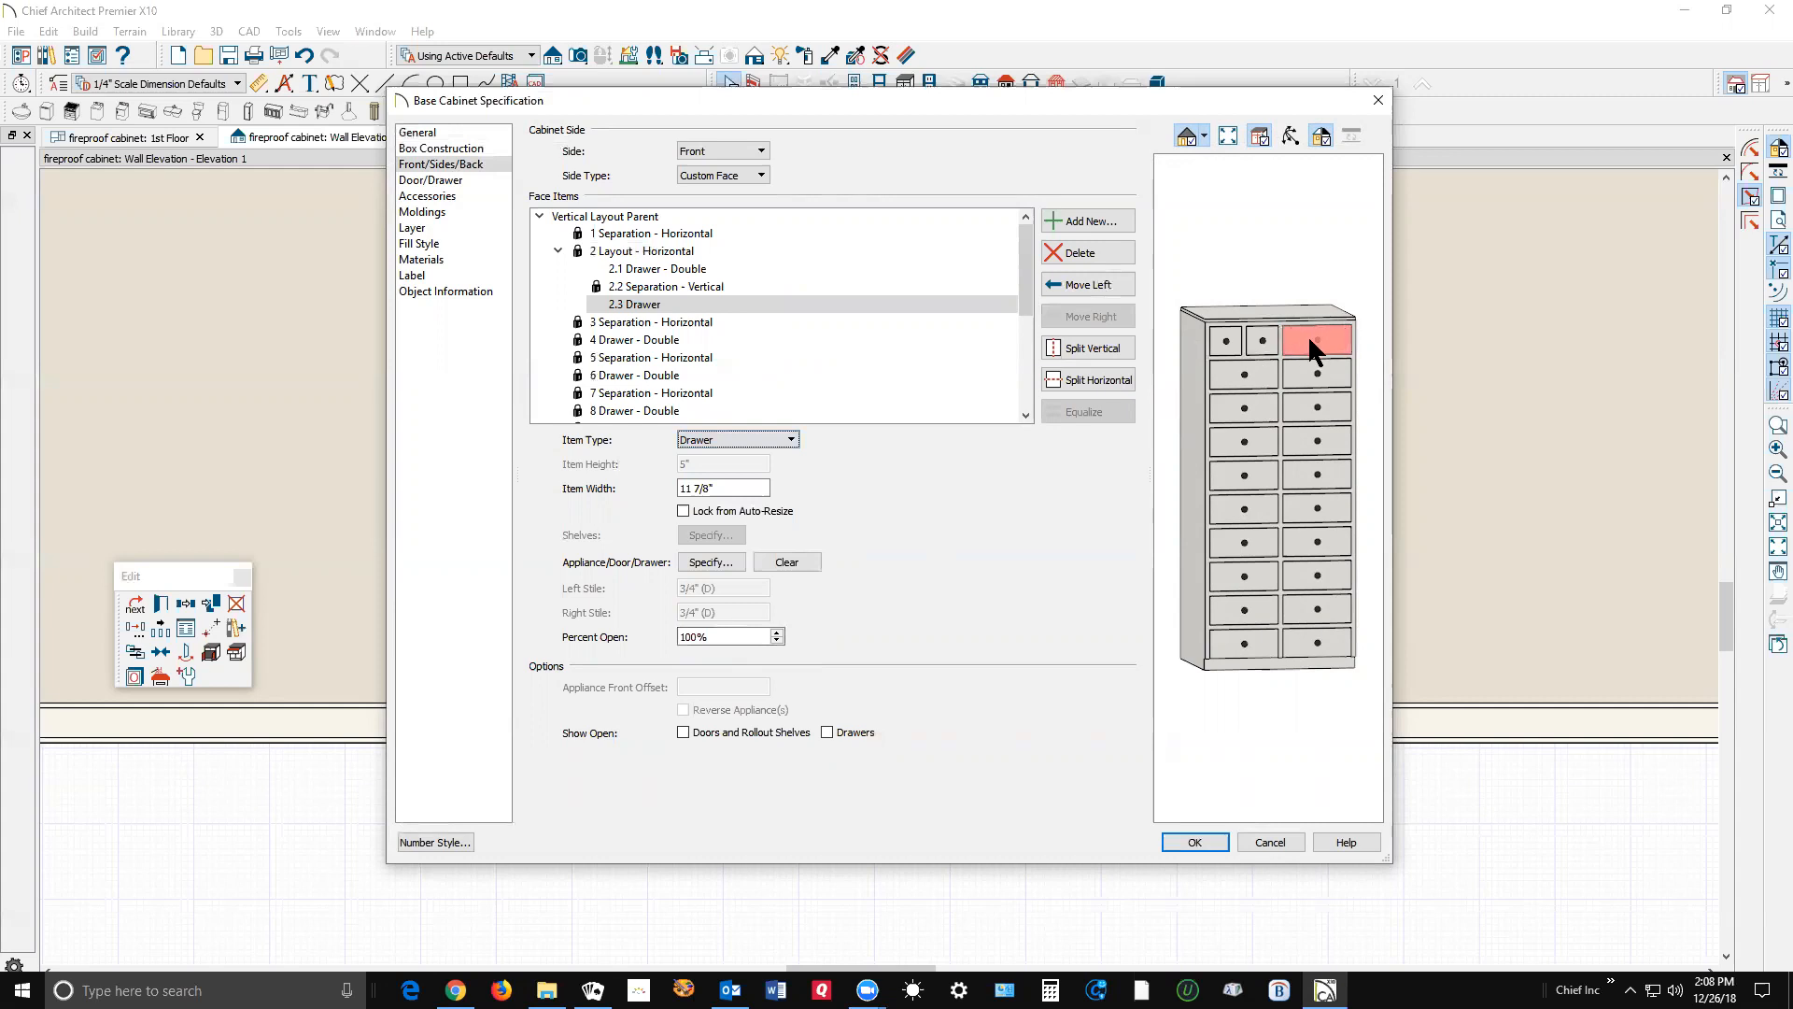
Try to equalize the widths of the double drawer and the single drawer in the top row.
click(1246, 342)
click(1105, 412)
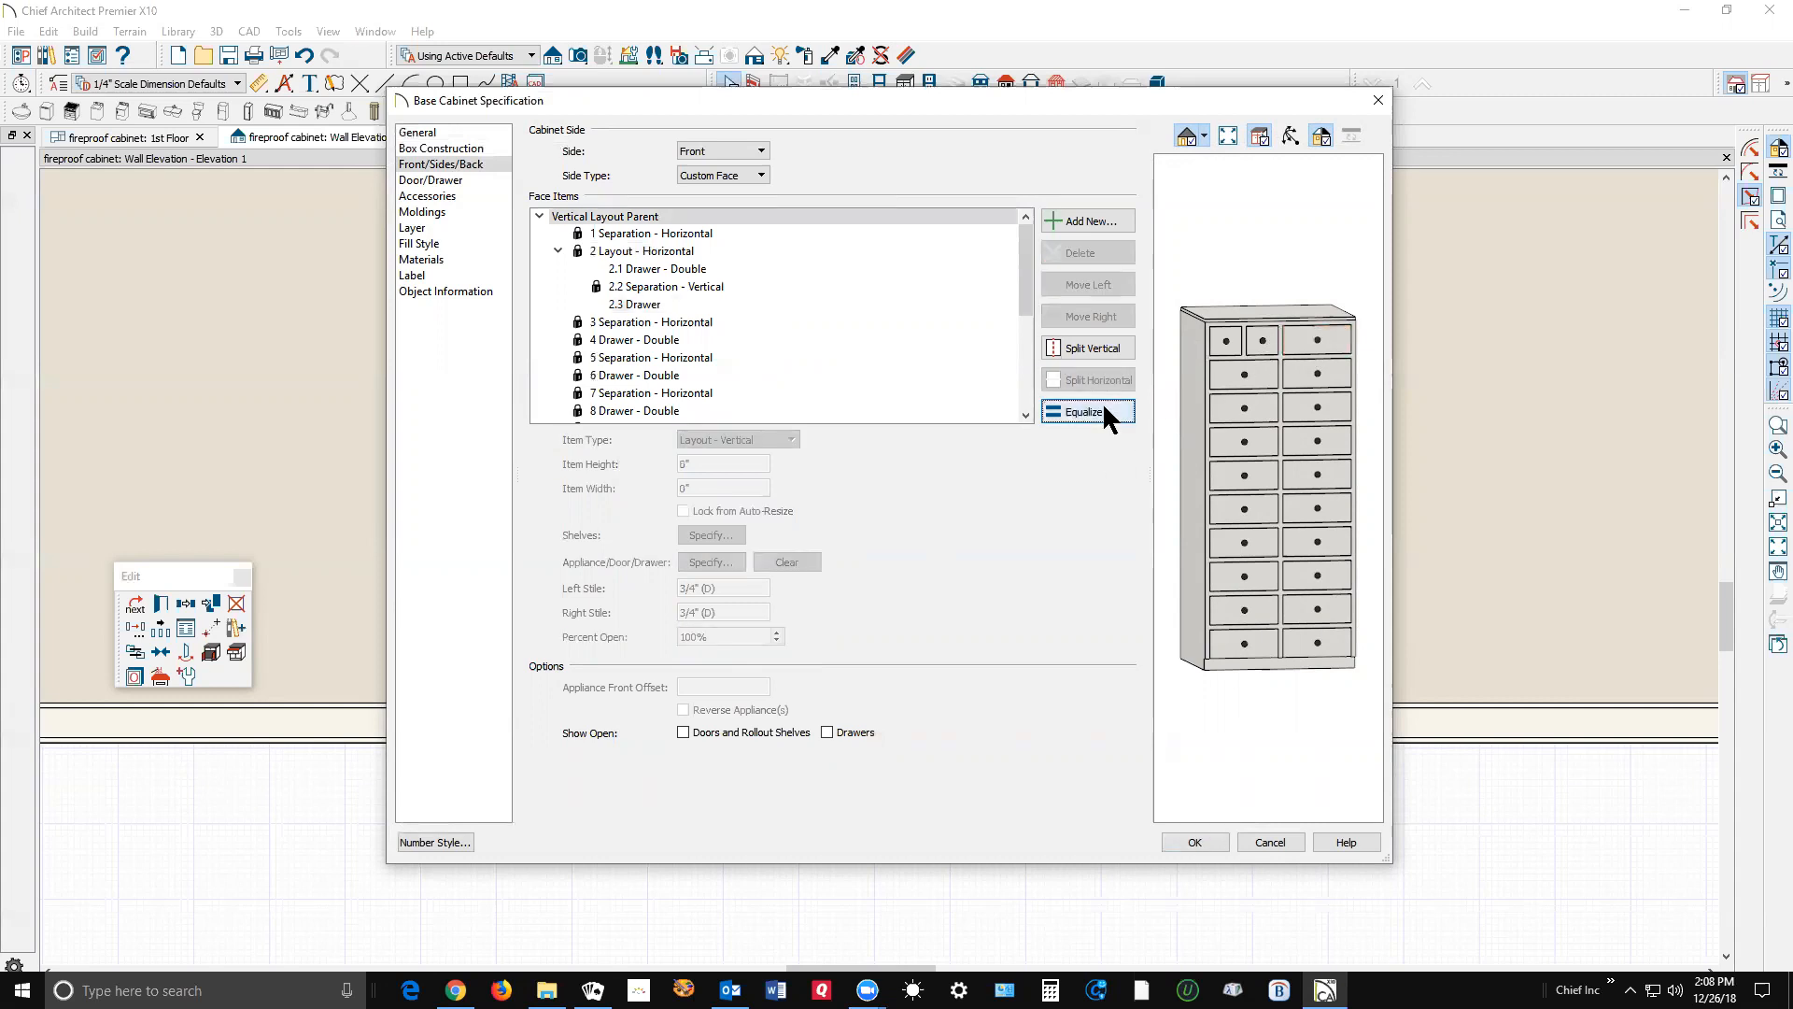
click(1268, 338)
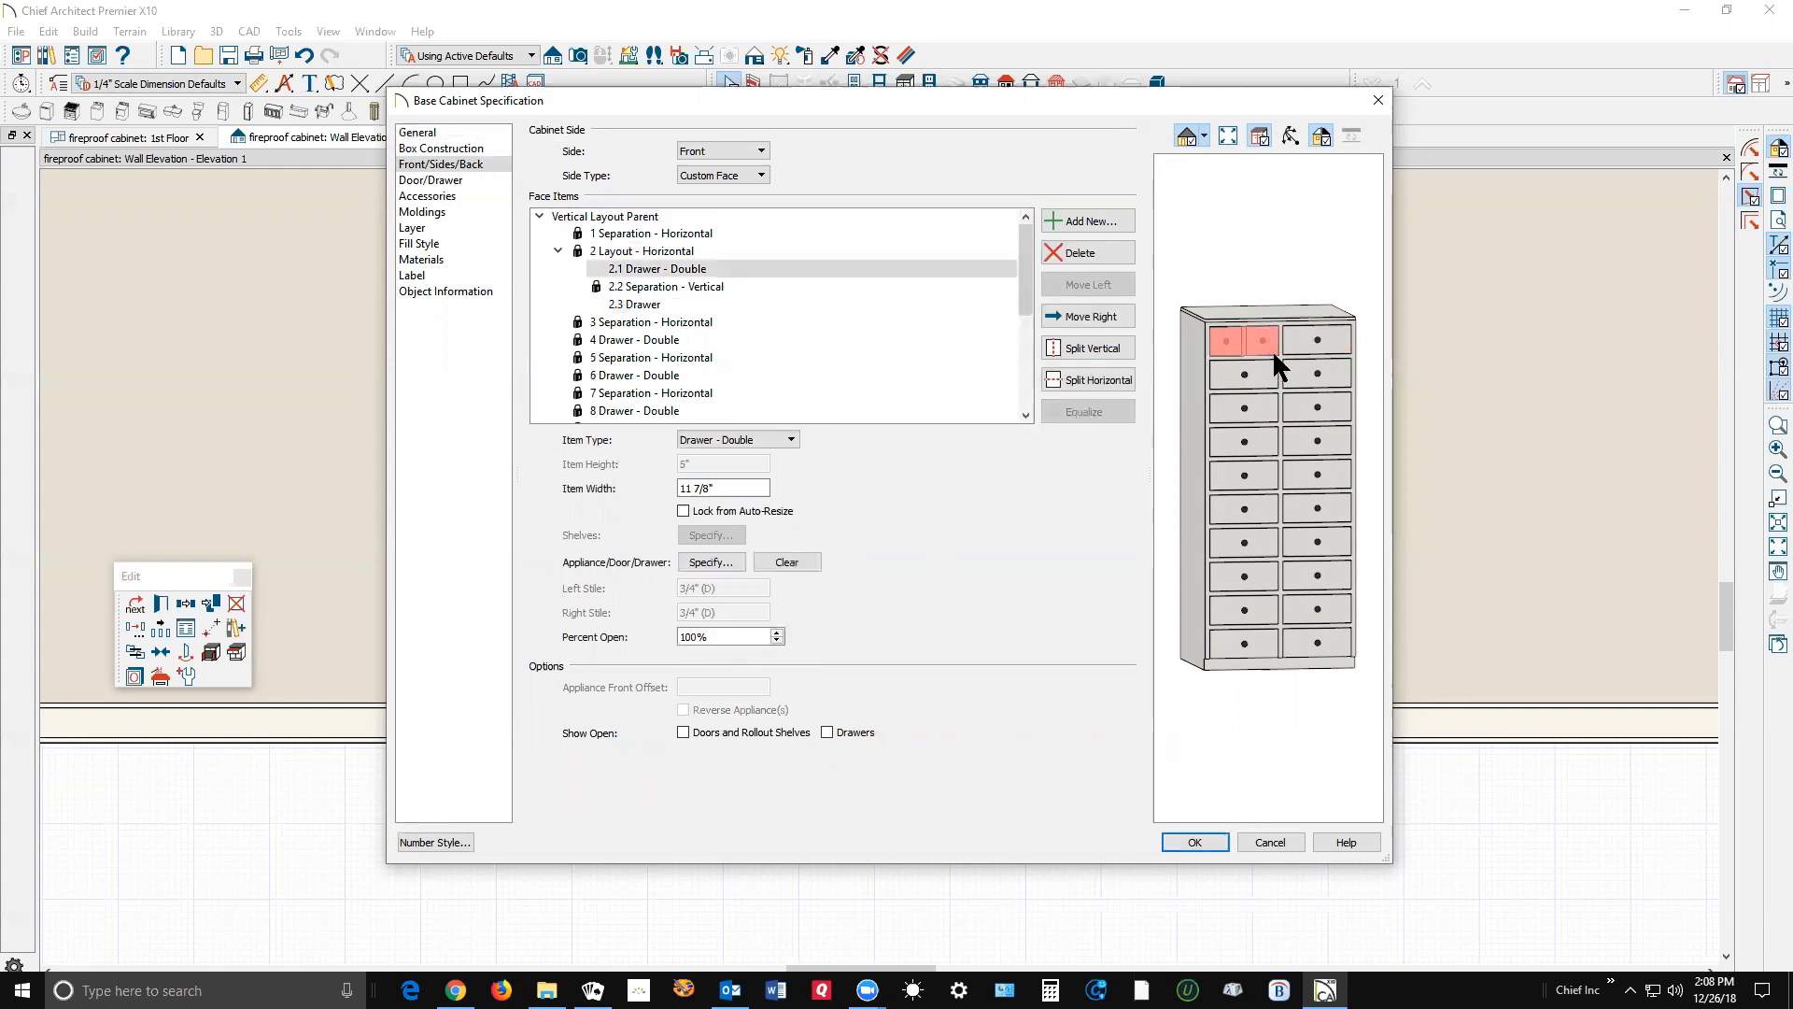
click(1339, 330)
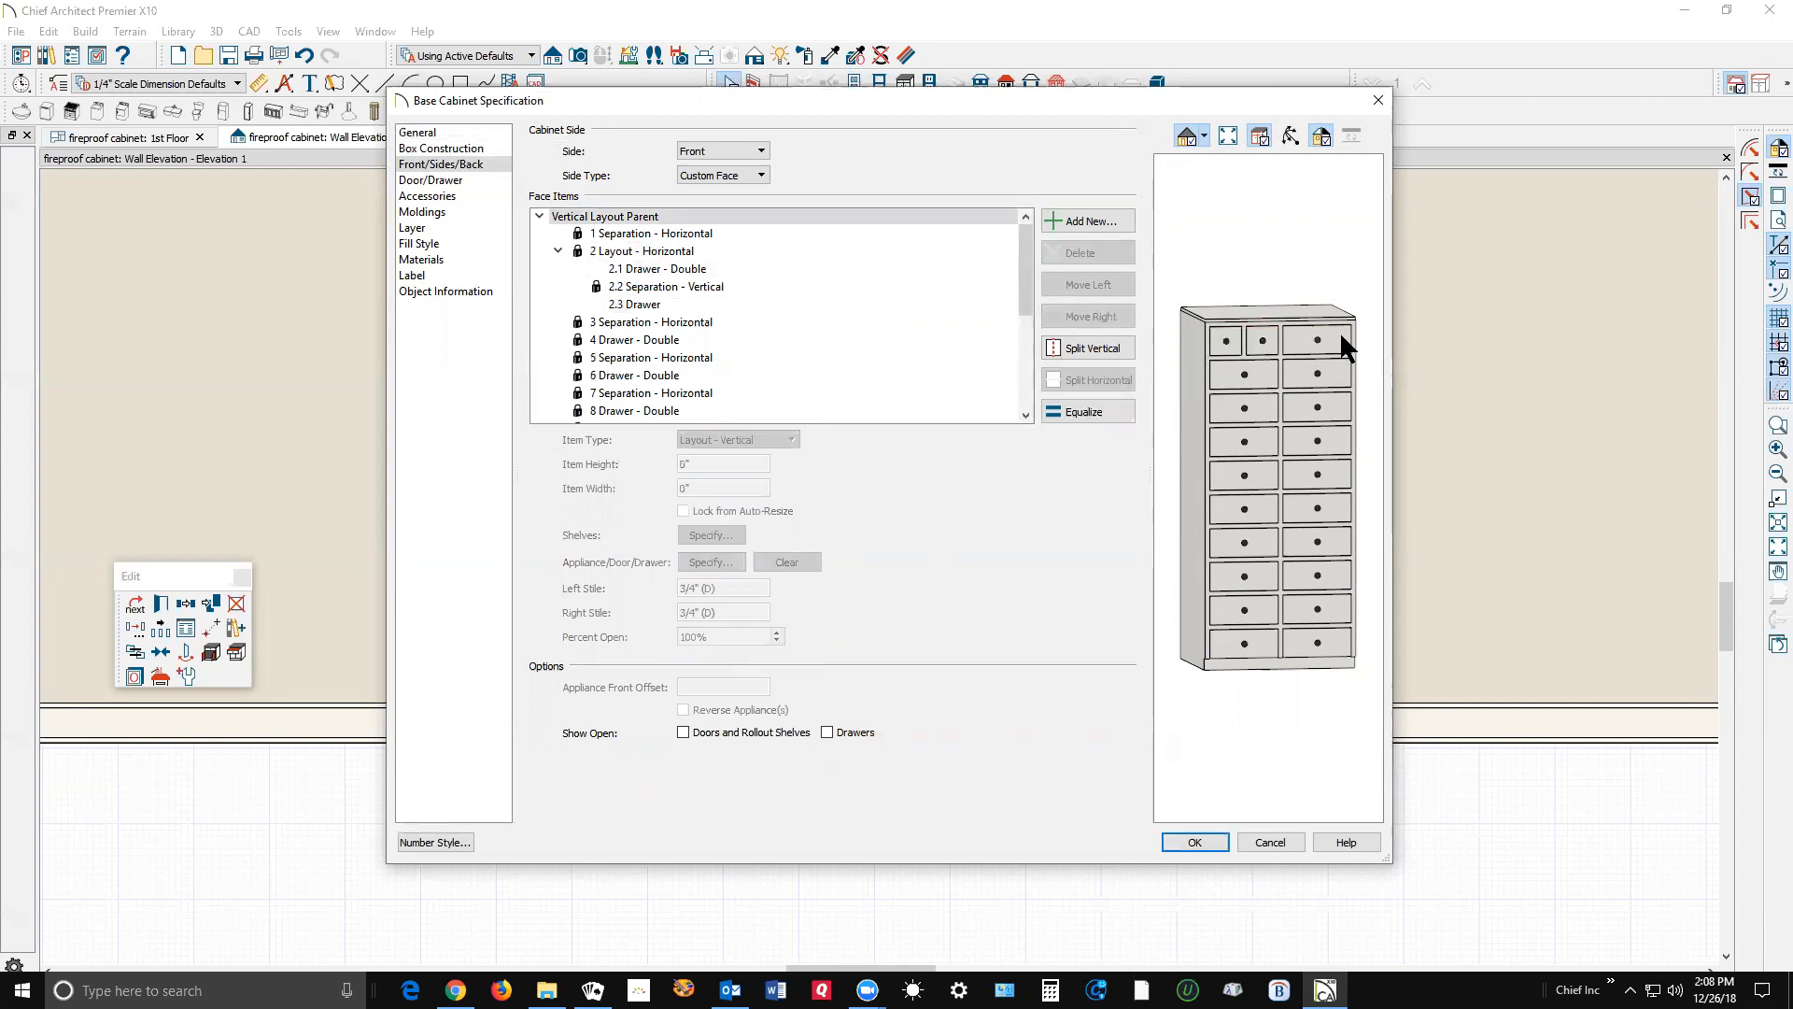
click(1092, 409)
click(1241, 347)
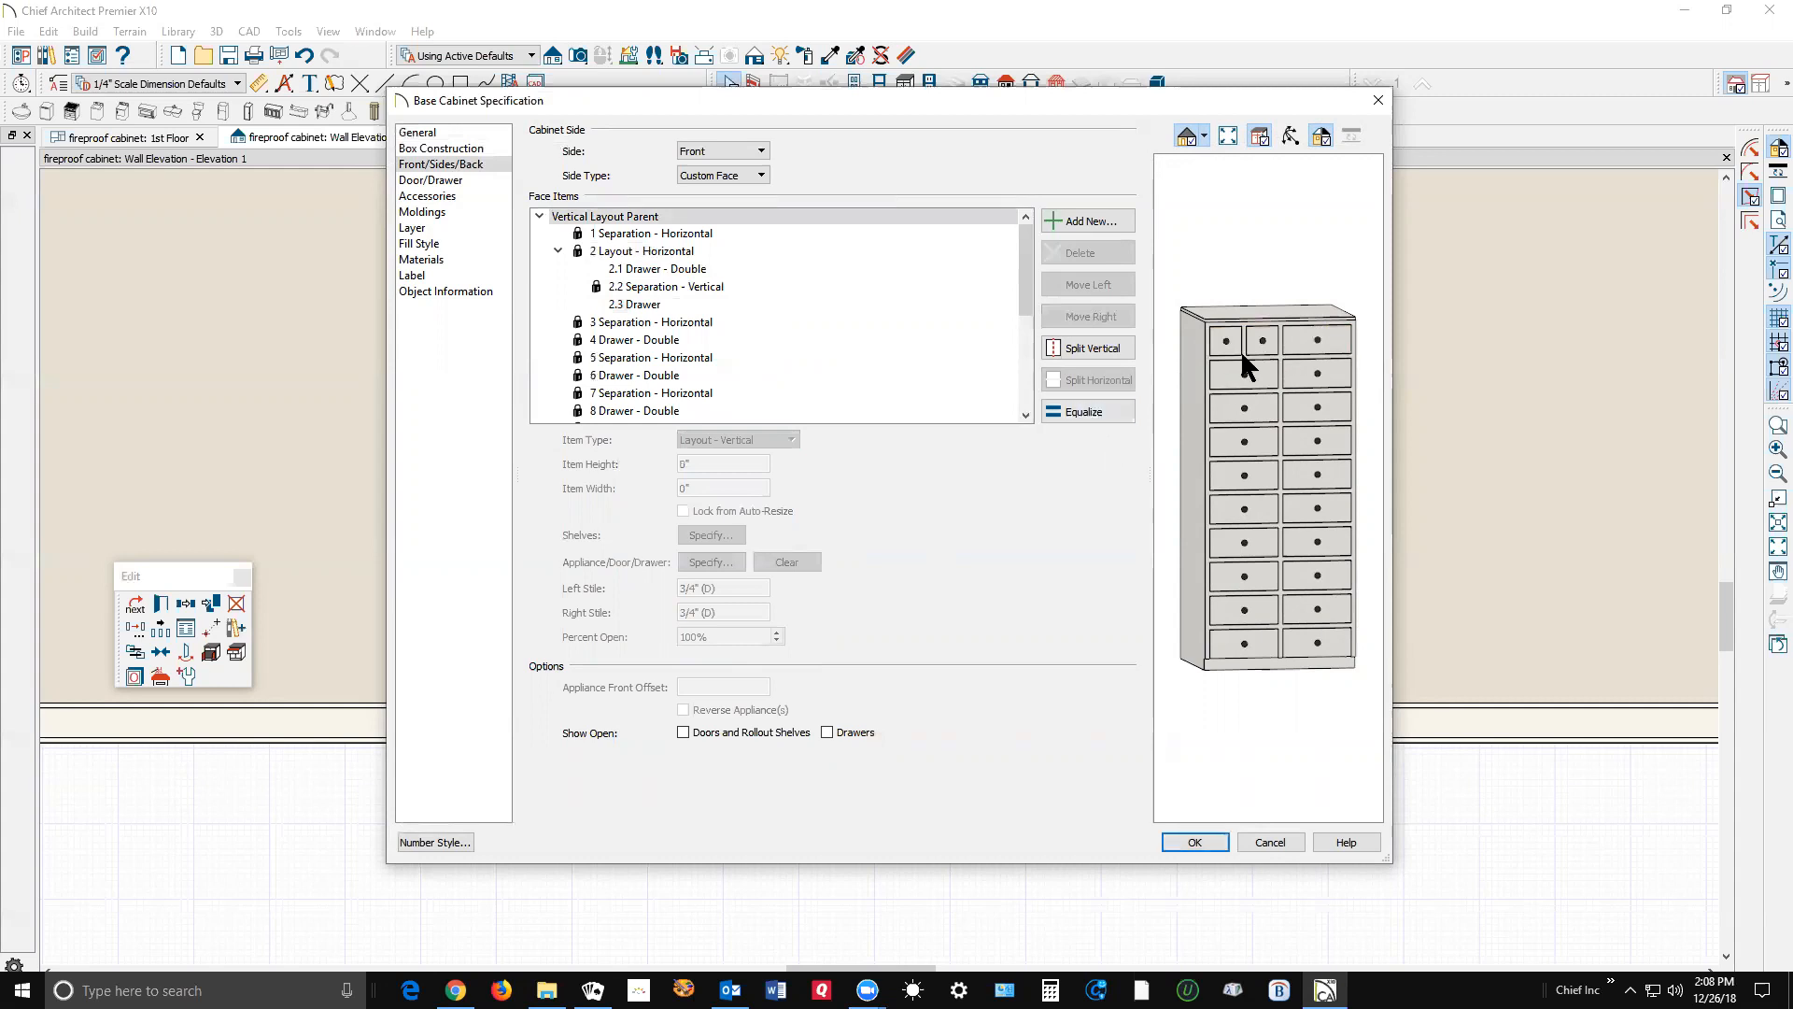
click(1317, 333)
click(1072, 415)
Change the top row's left double drawer to a single Drawer, and split the right drawer vertically into two.
click(1256, 338)
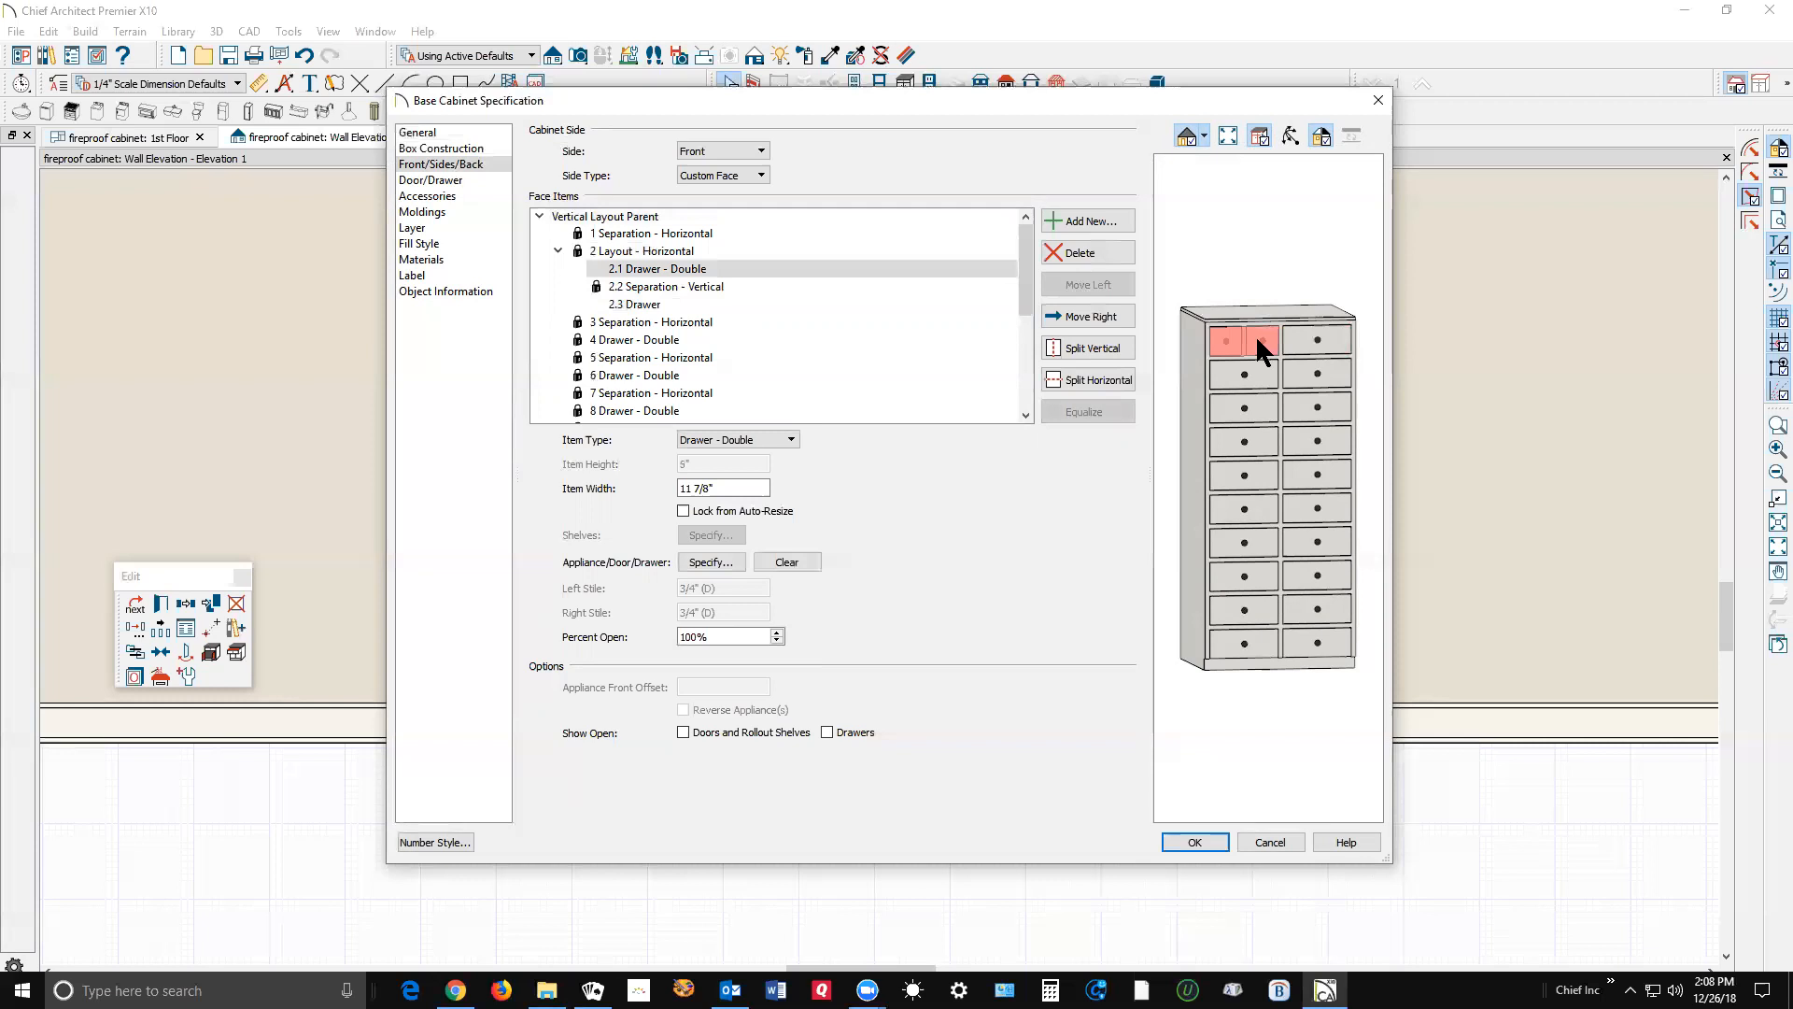
click(789, 440)
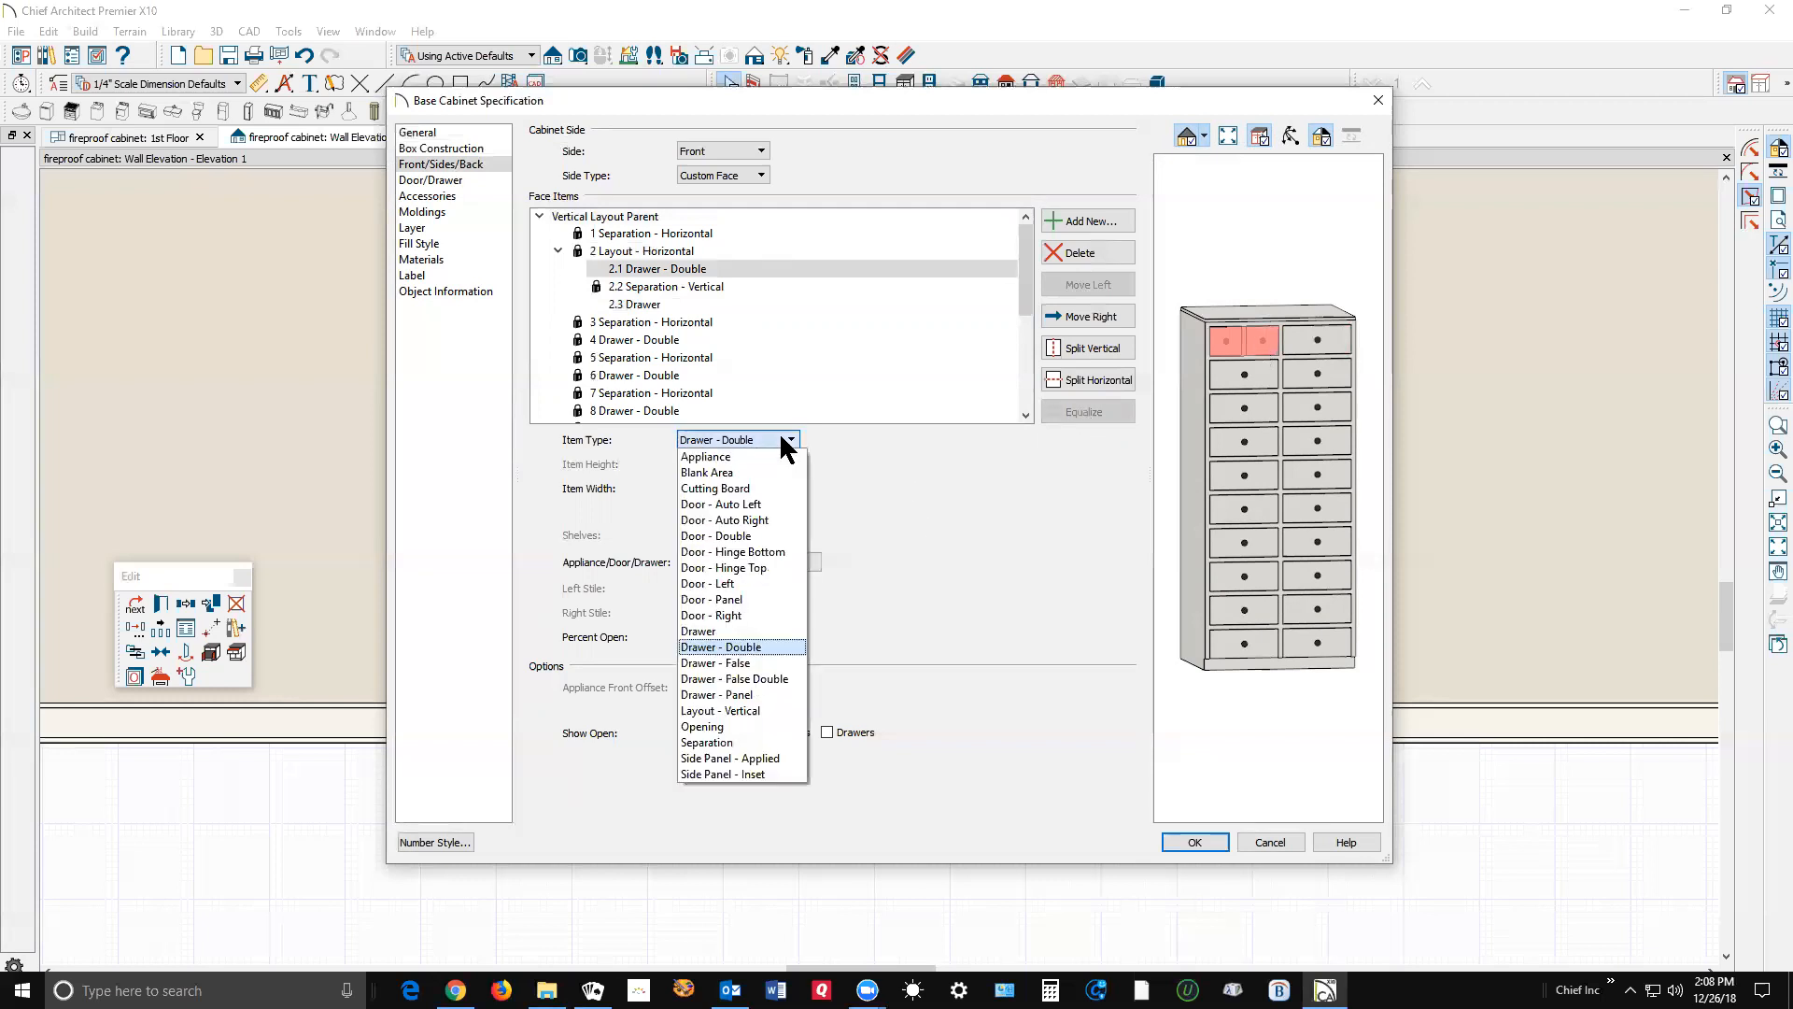
click(762, 630)
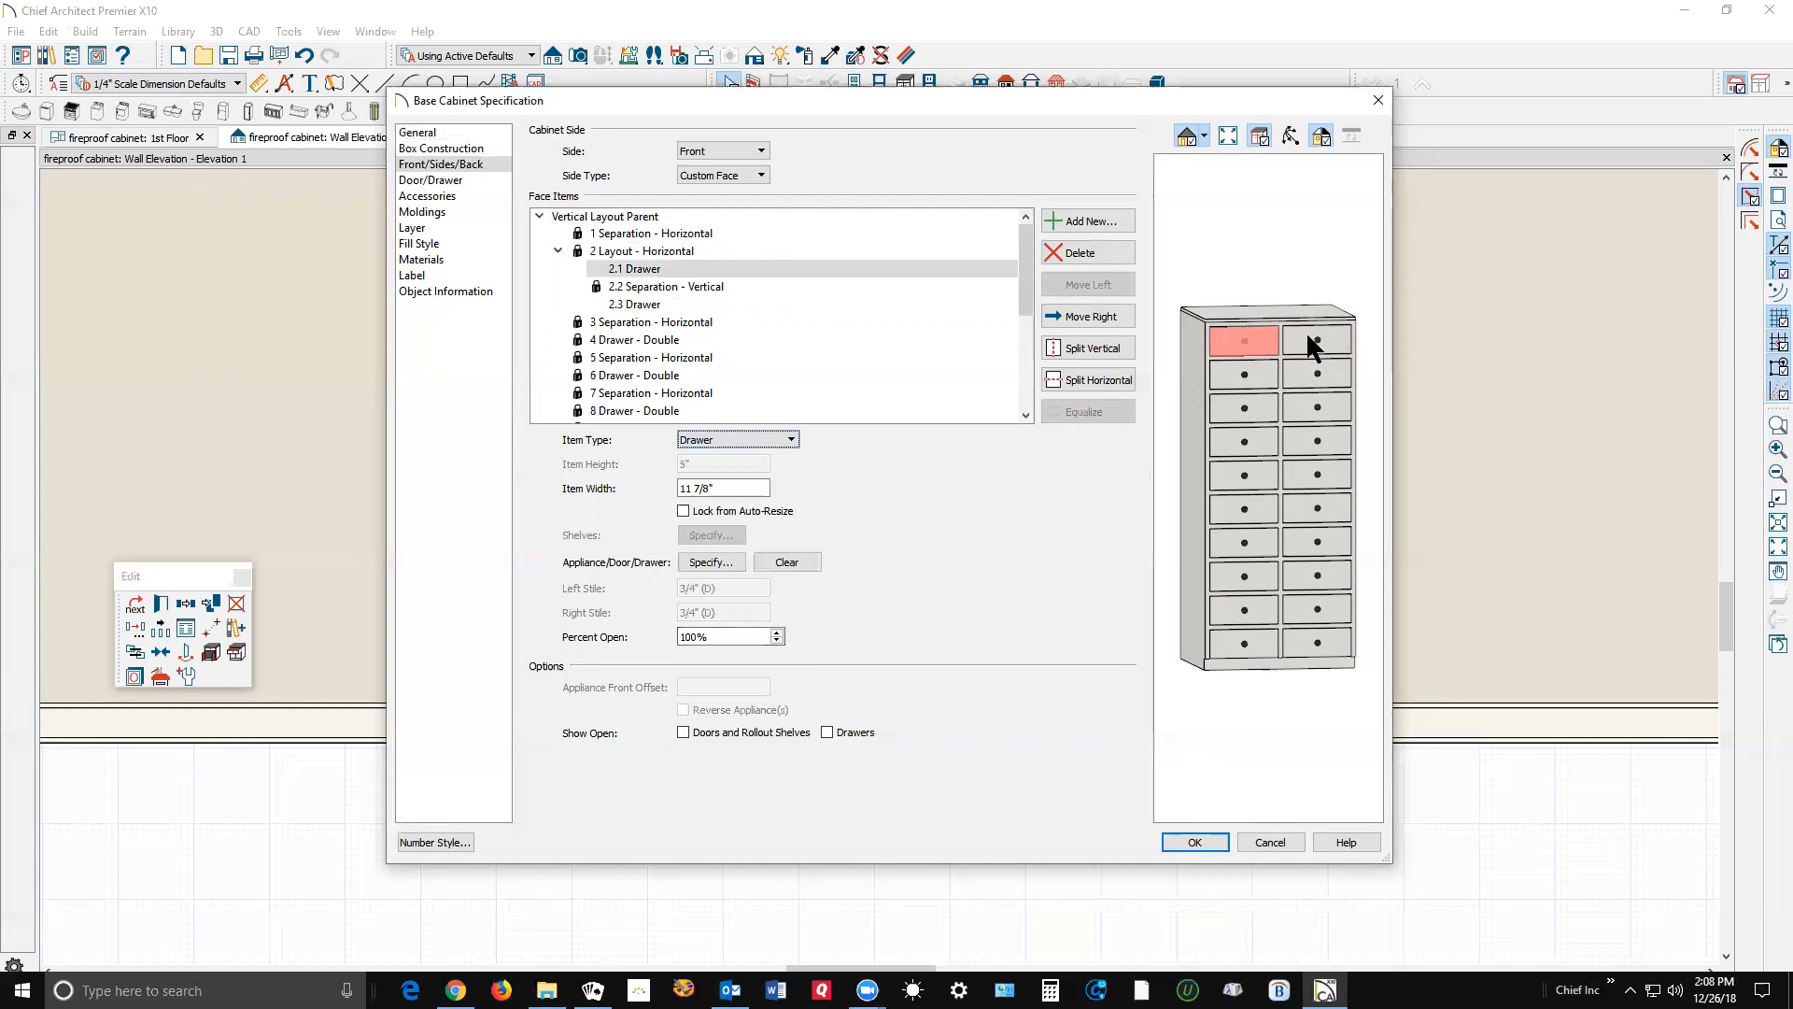
click(1306, 333)
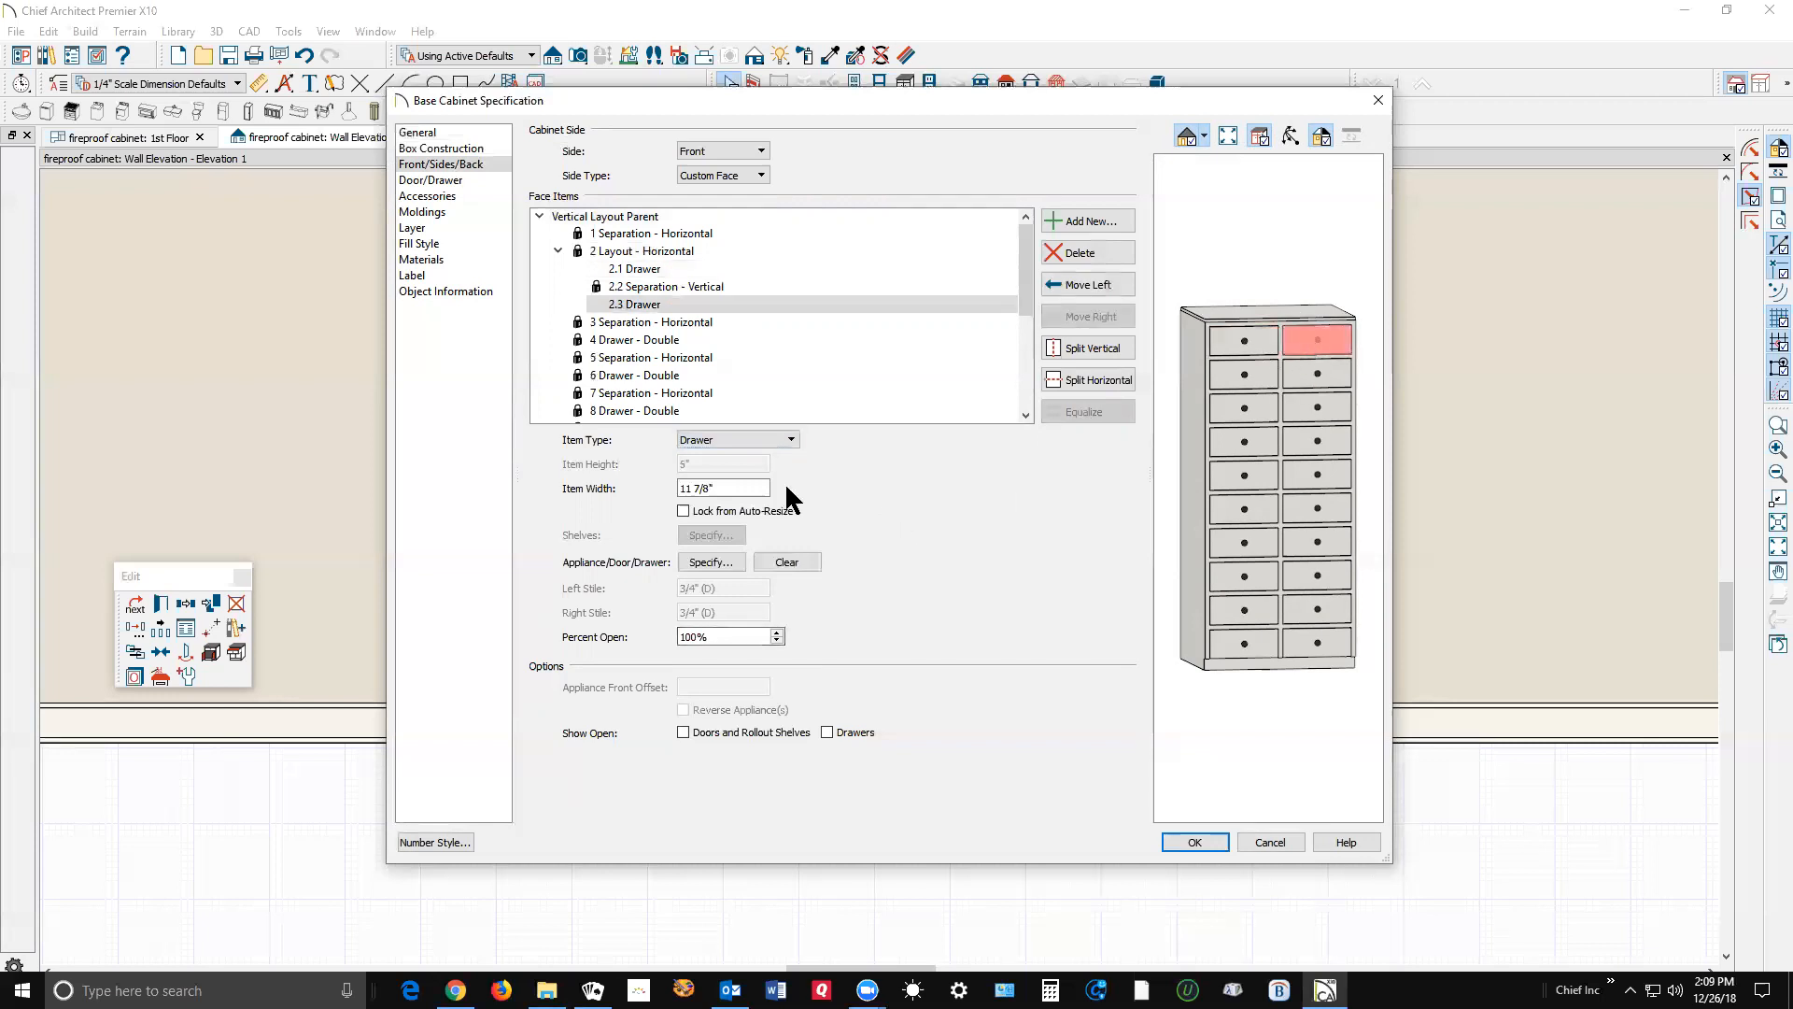
click(1096, 347)
Try to equalize the widths of the three drawers in the top row.
click(1296, 333)
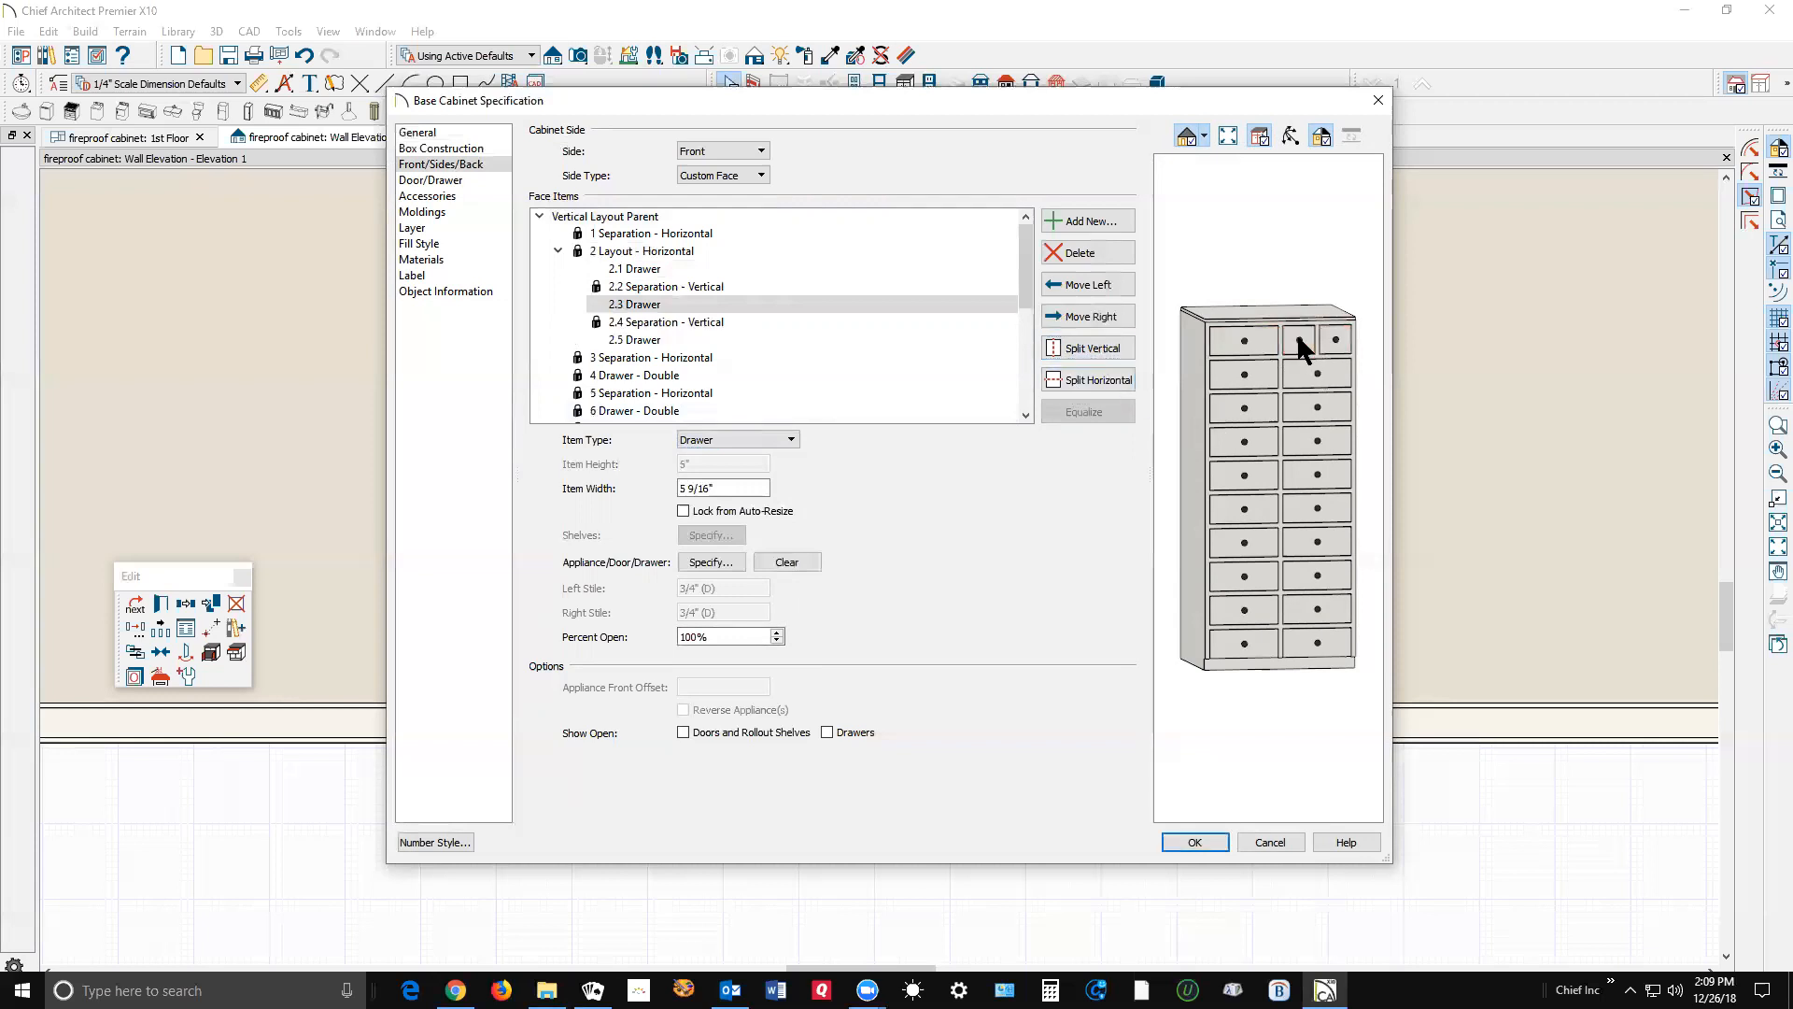
click(1306, 336)
click(1247, 334)
click(1084, 411)
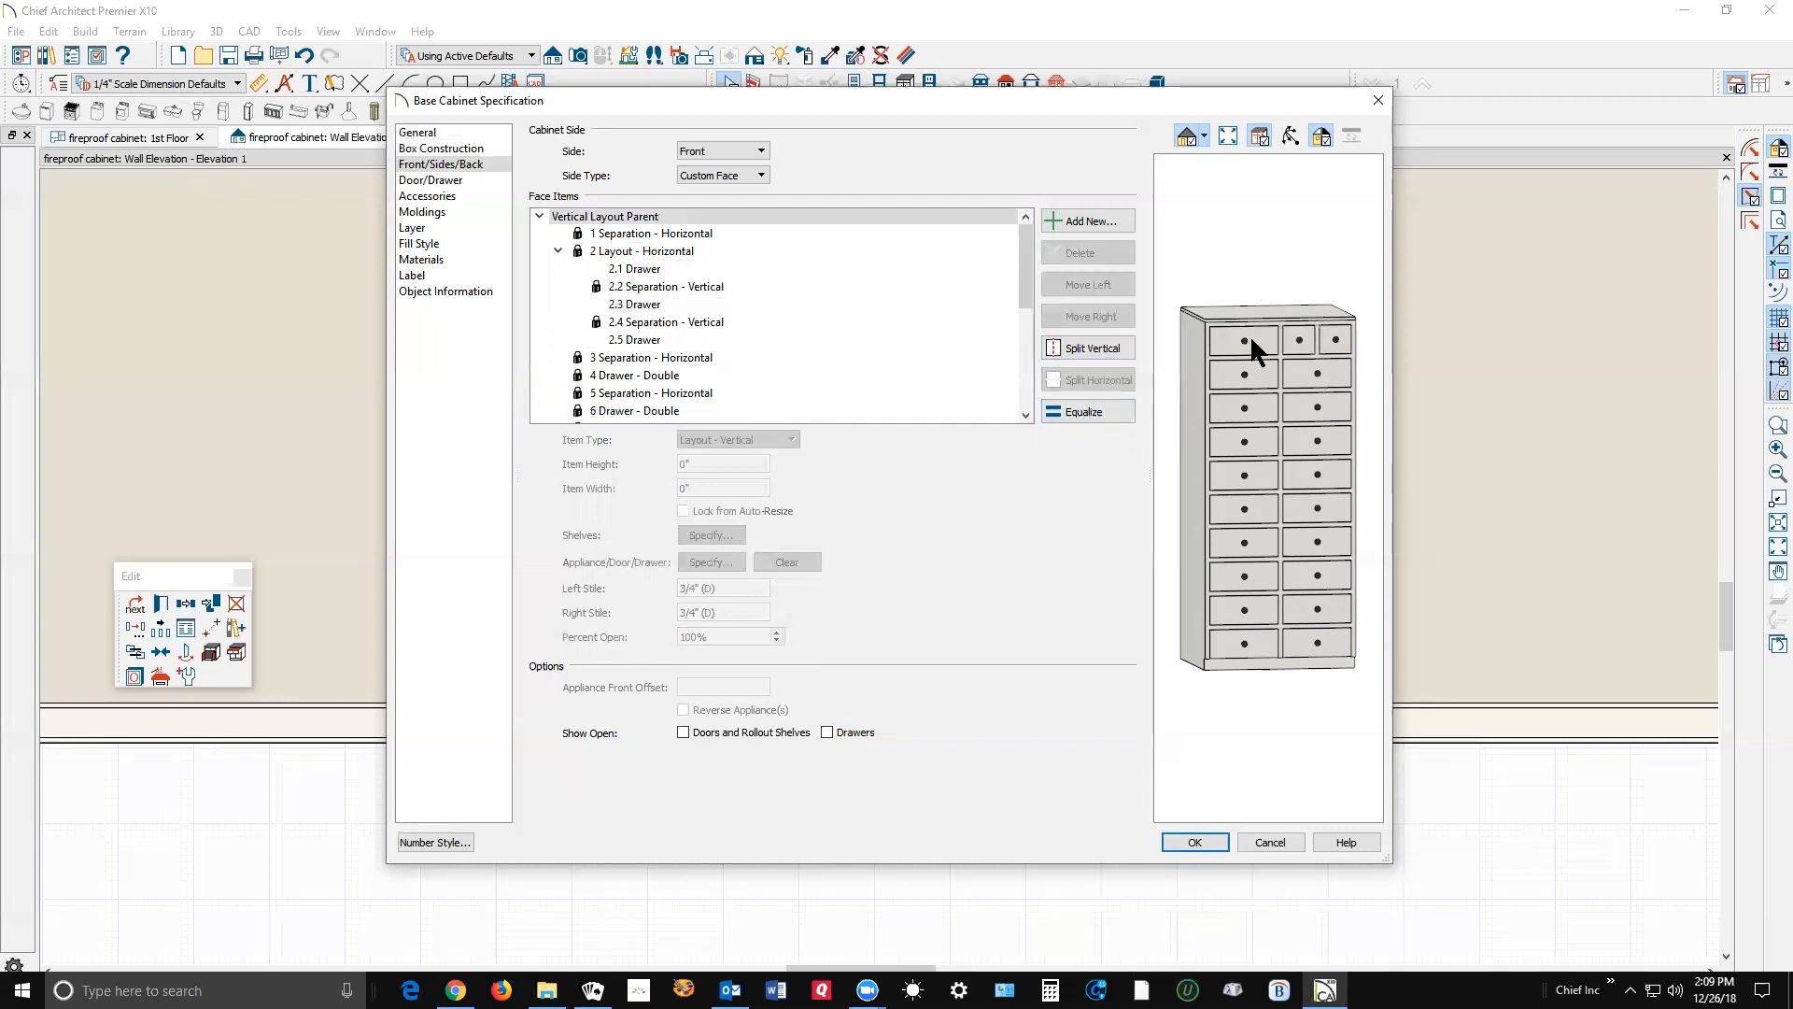
click(1087, 409)
Set the item width of the left drawer in the top row to 8".
click(1298, 344)
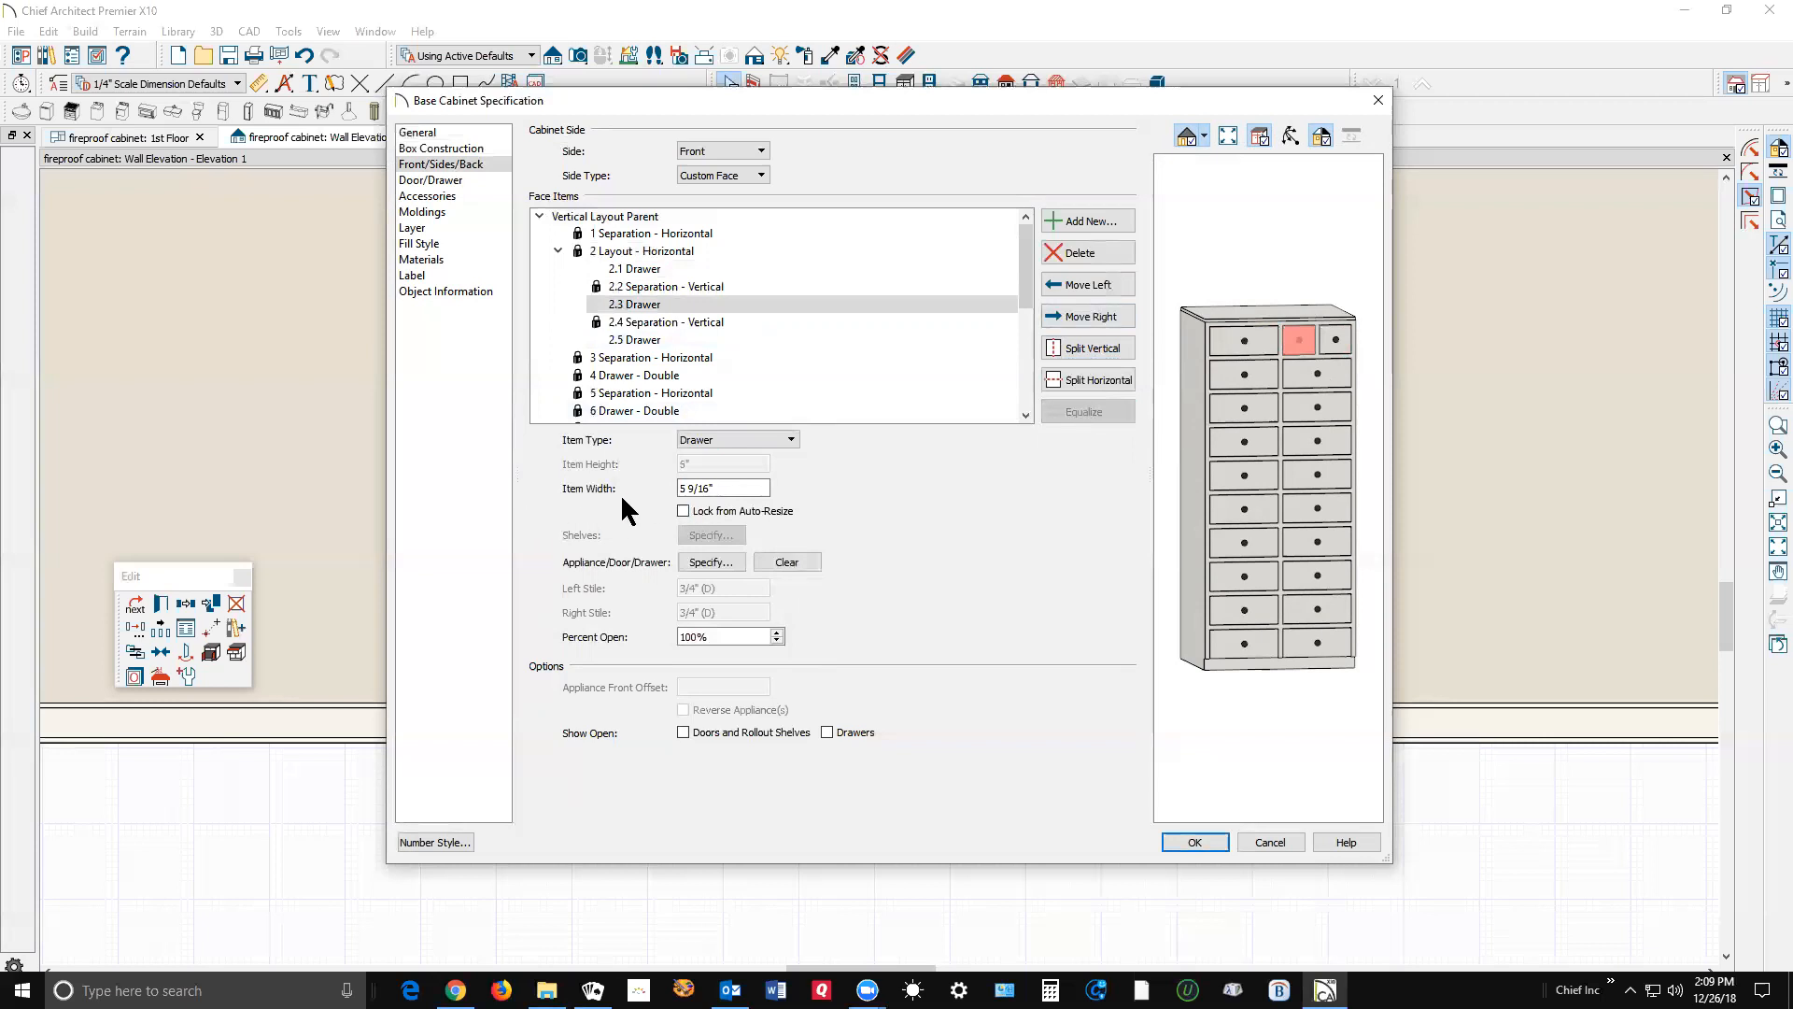
click(1253, 348)
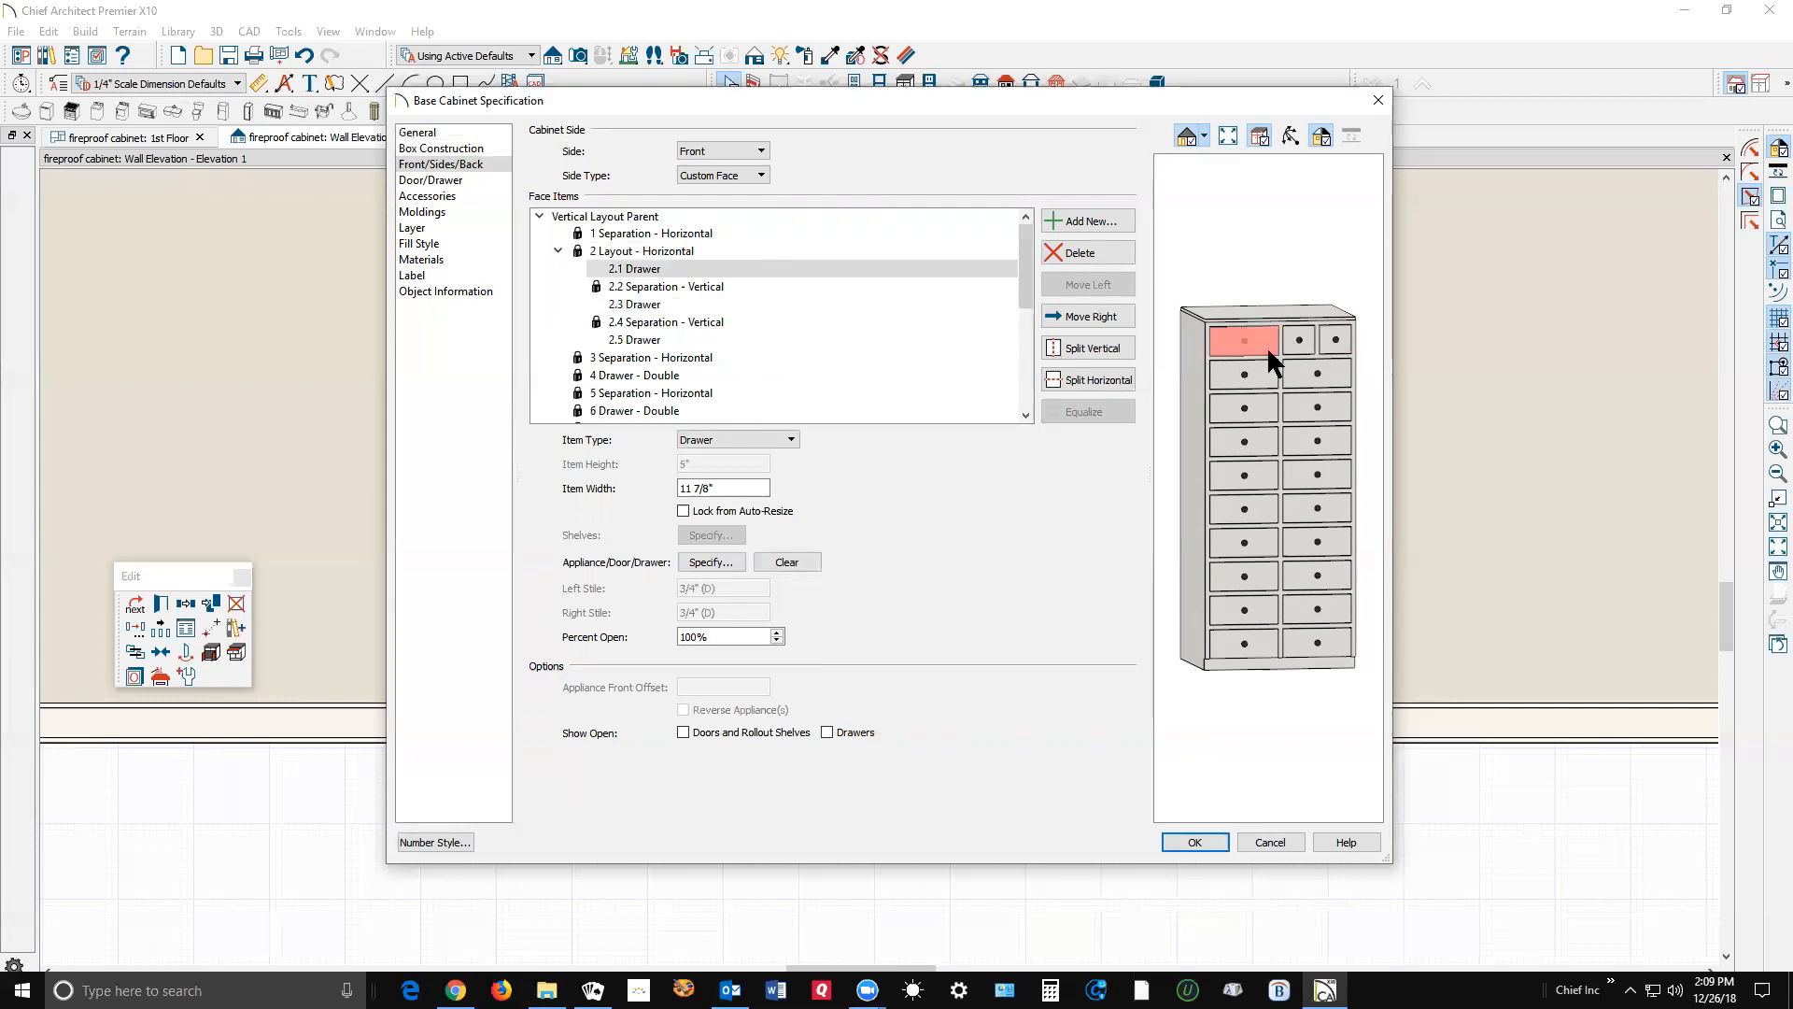
drag(720, 489, 604, 496)
text(8)
key(Tab)
Set the top row's middle drawer width to 8" and accept the cabinet specification changes.
click(1285, 335)
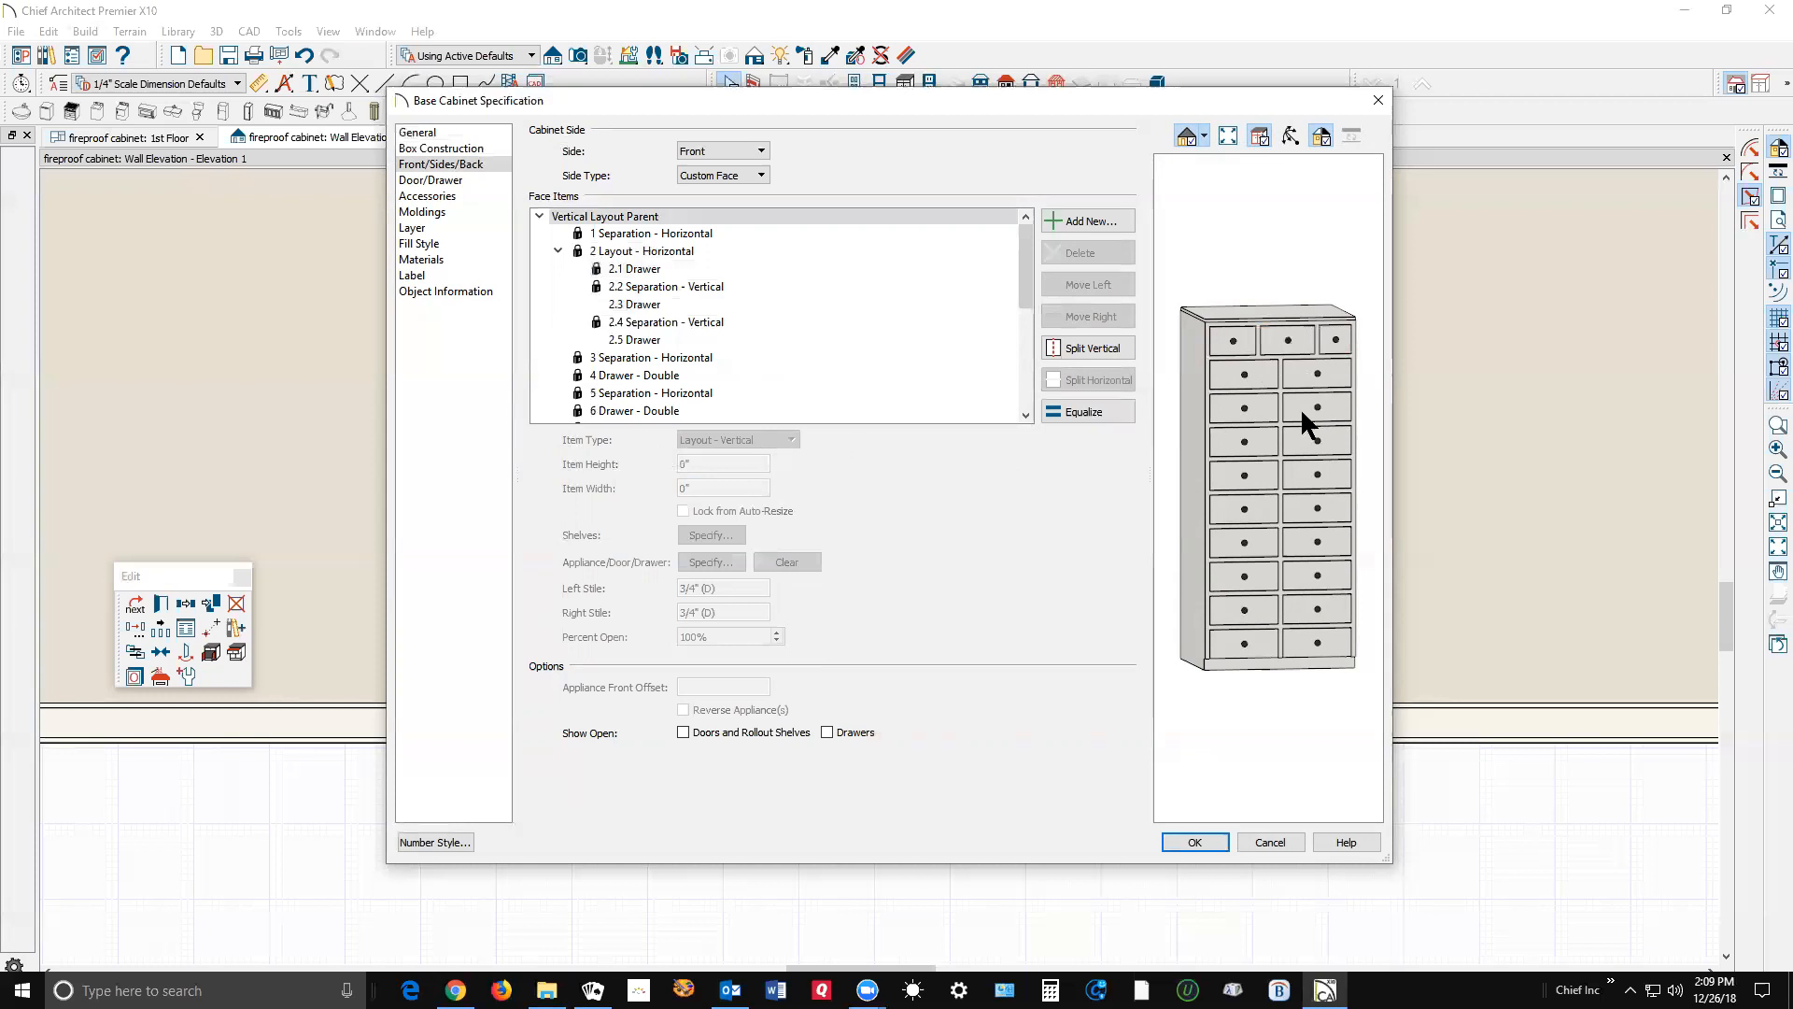
click(1283, 339)
drag(748, 487, 576, 486)
text(8)
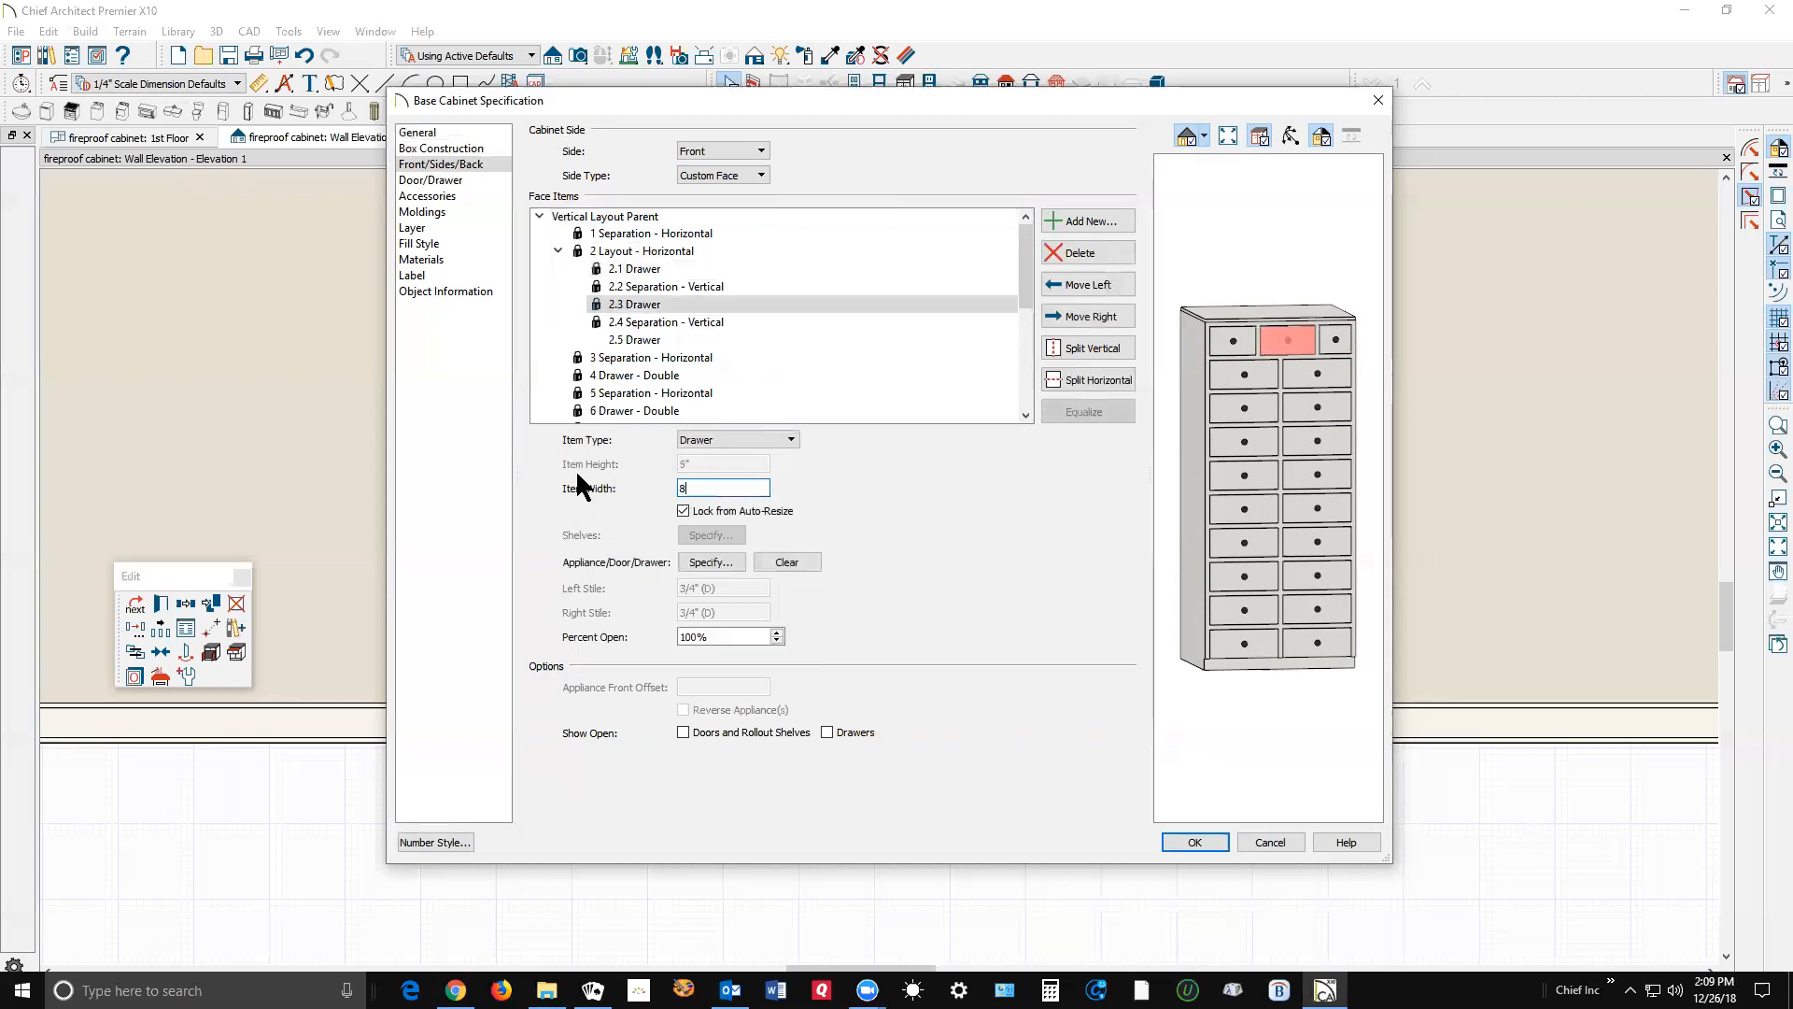
click(687, 509)
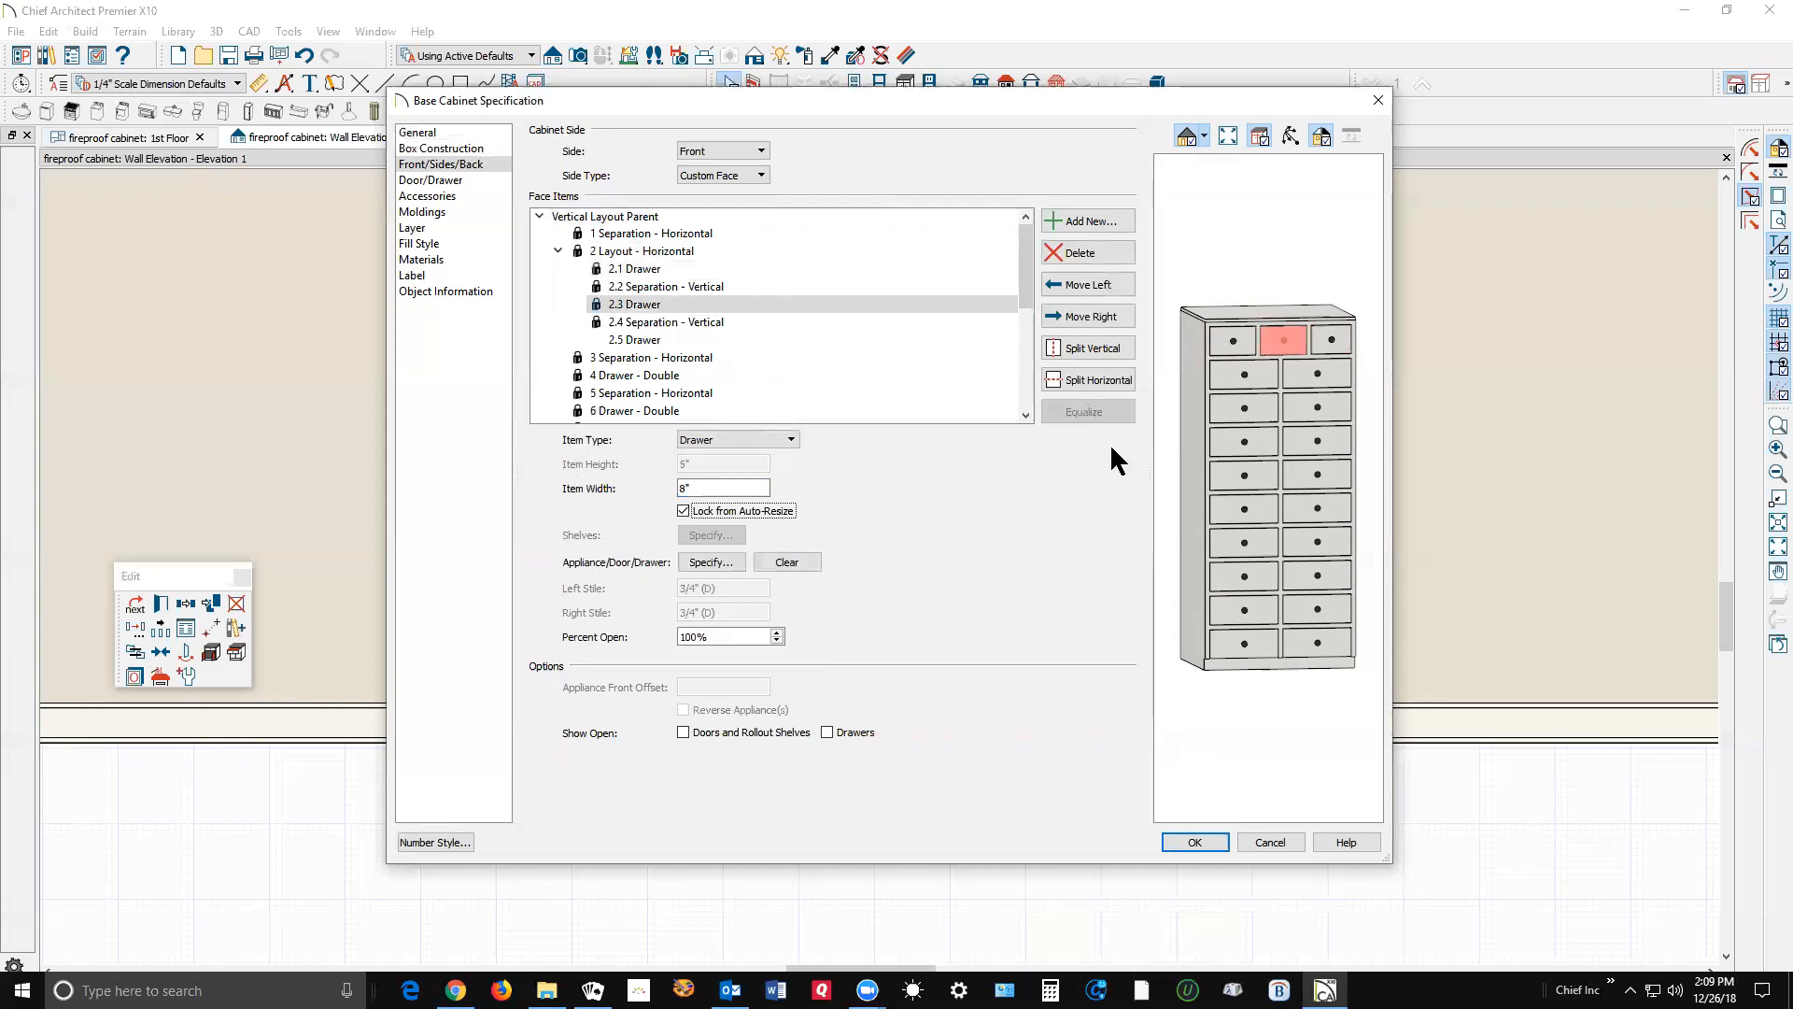
click(1320, 342)
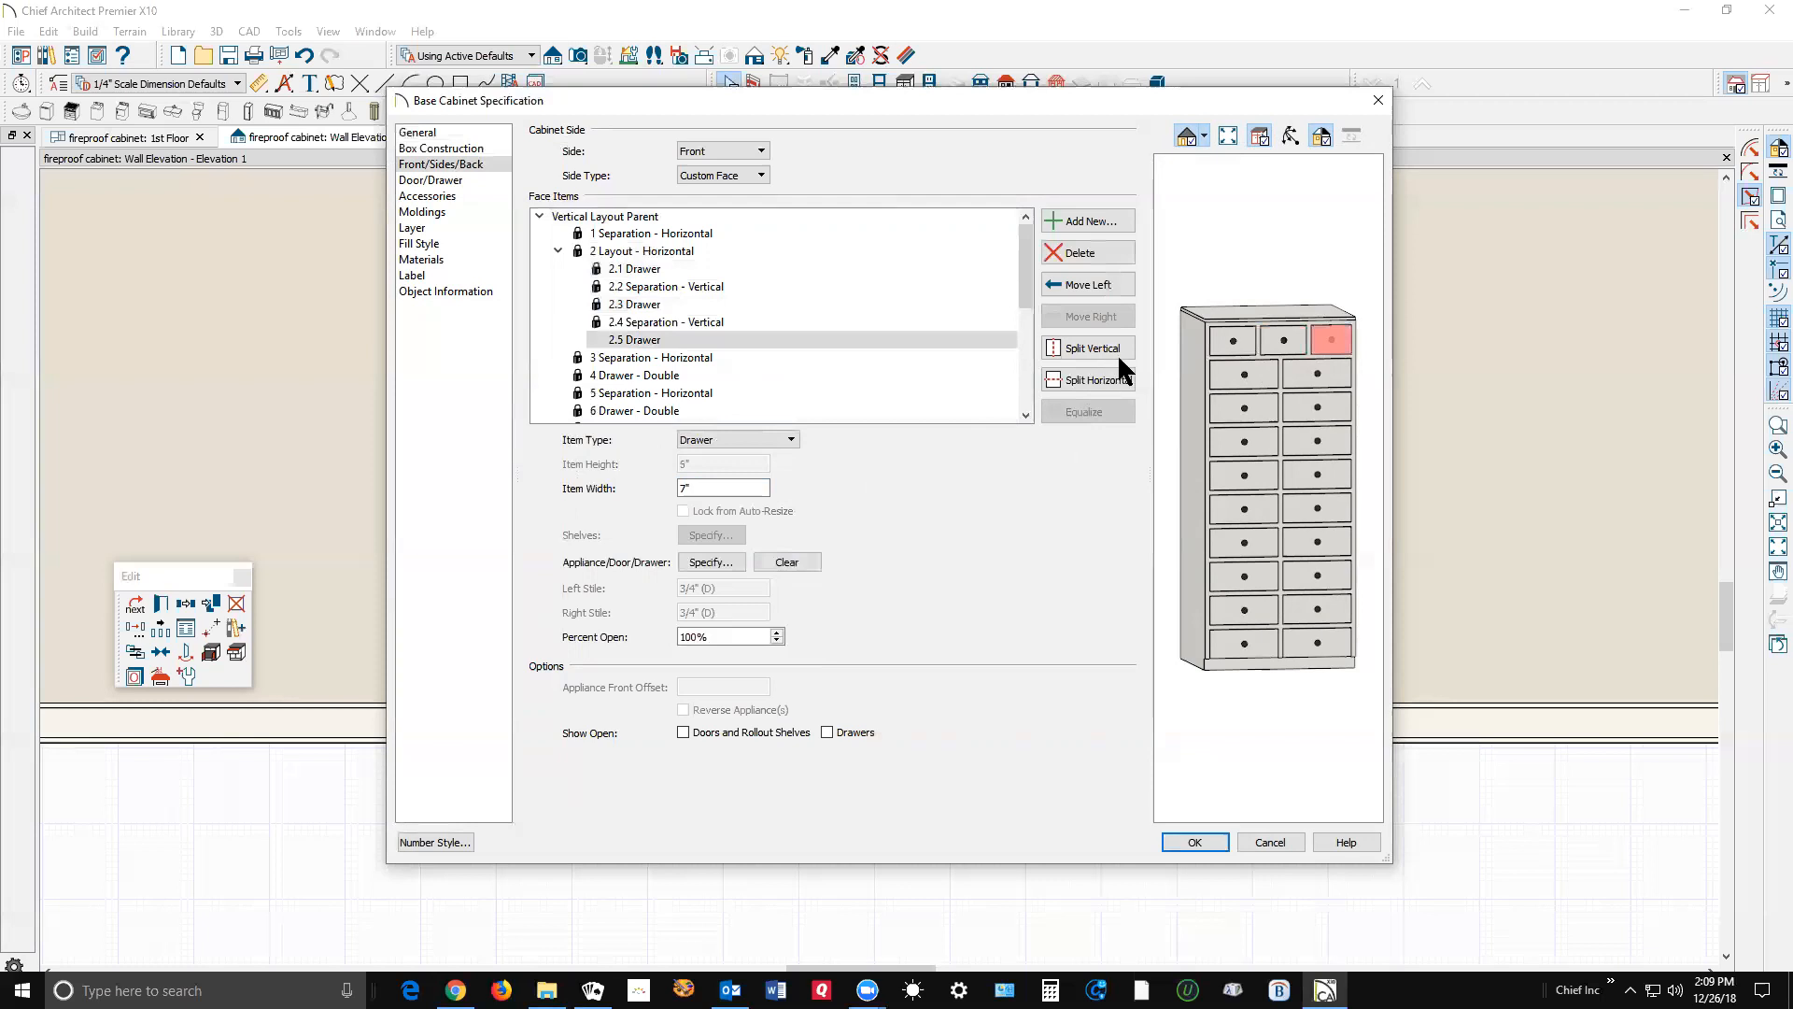
click(1209, 843)
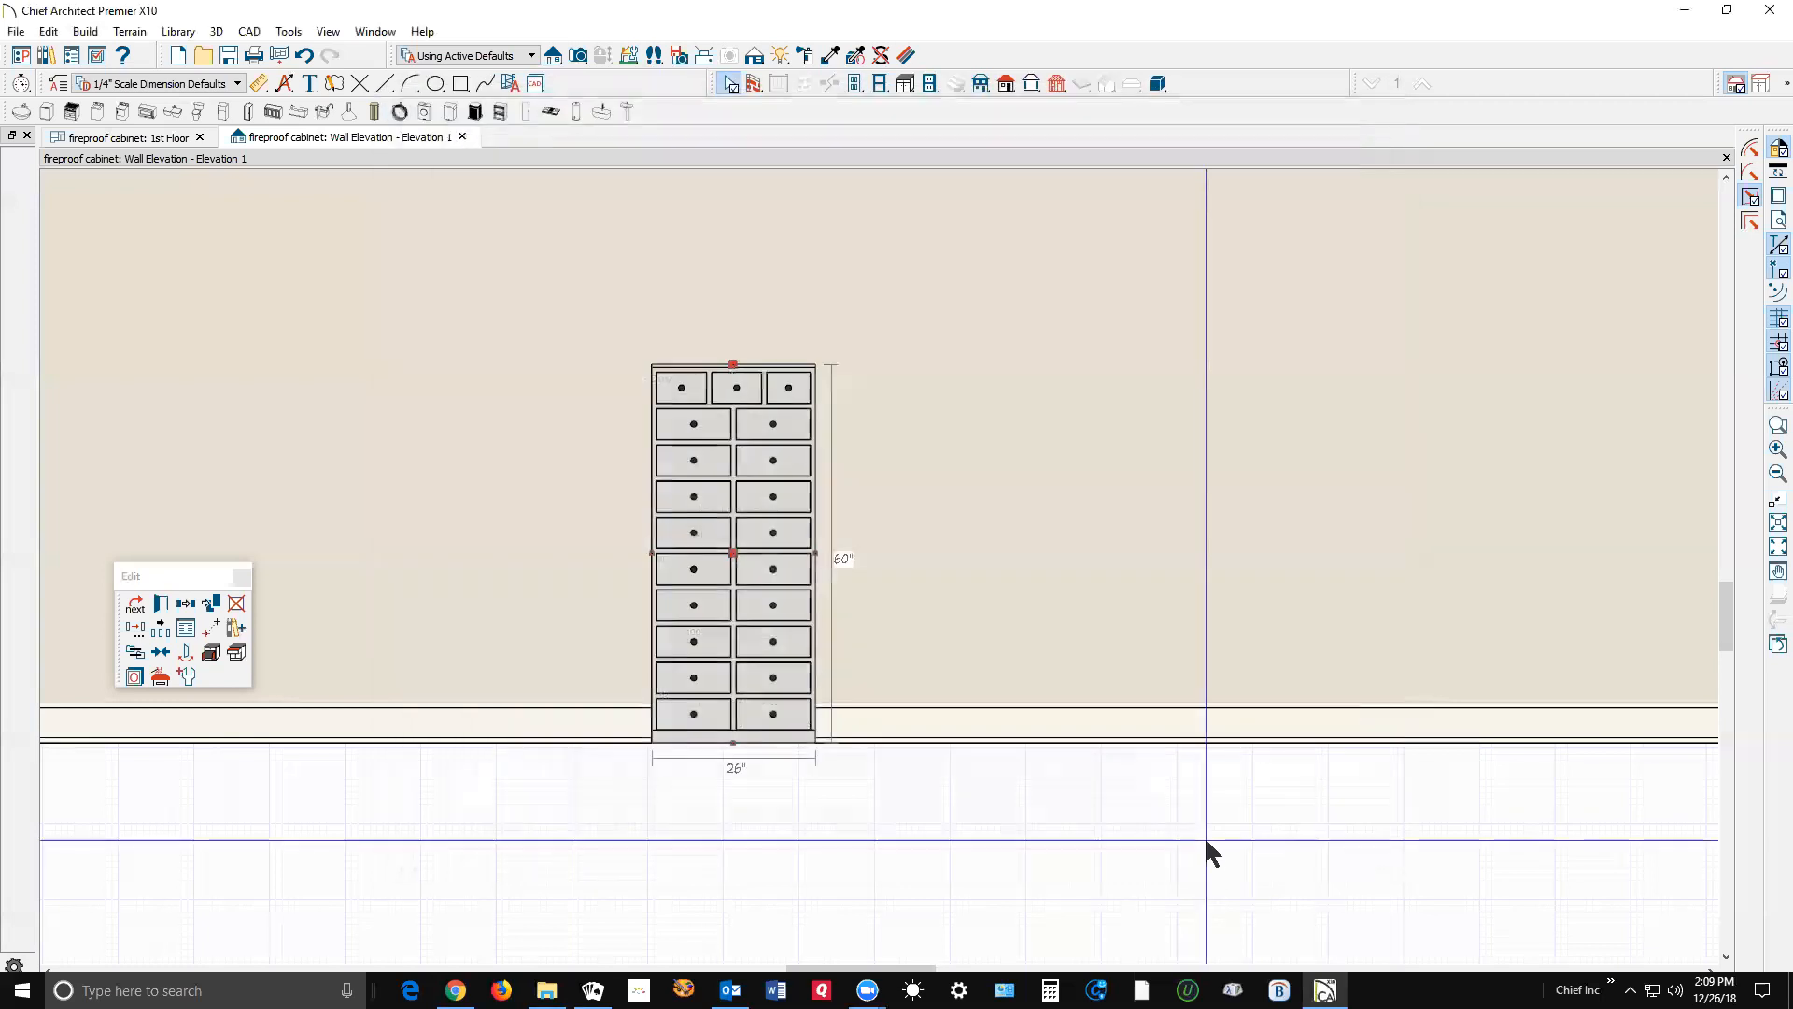